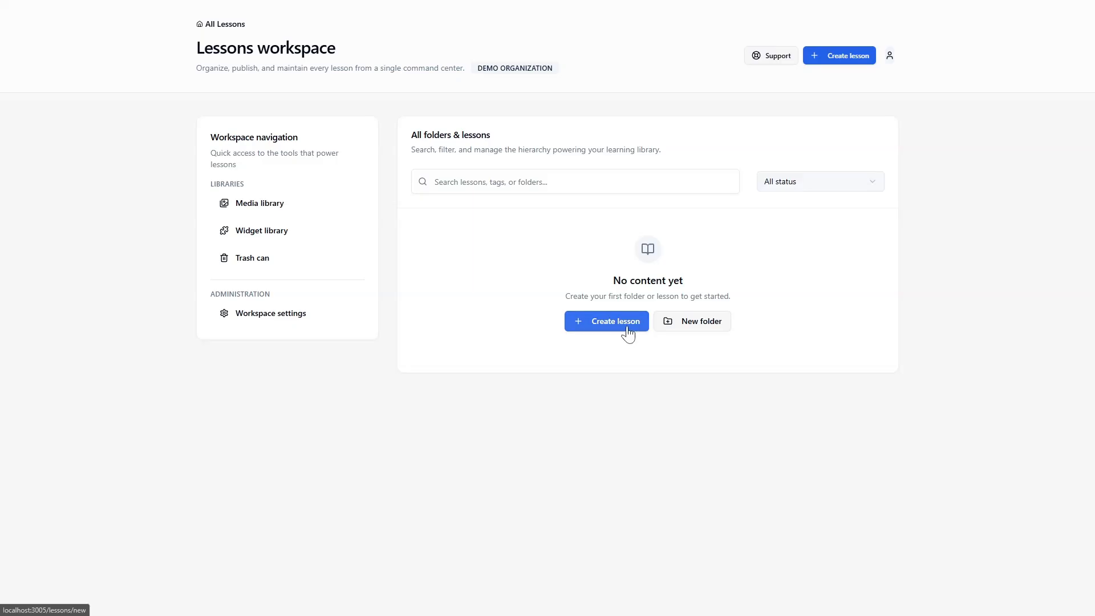
Create a new lesson and show its structure as a list of sections and steps.
{"action": "left_click", "coordinate": [620, 323]}
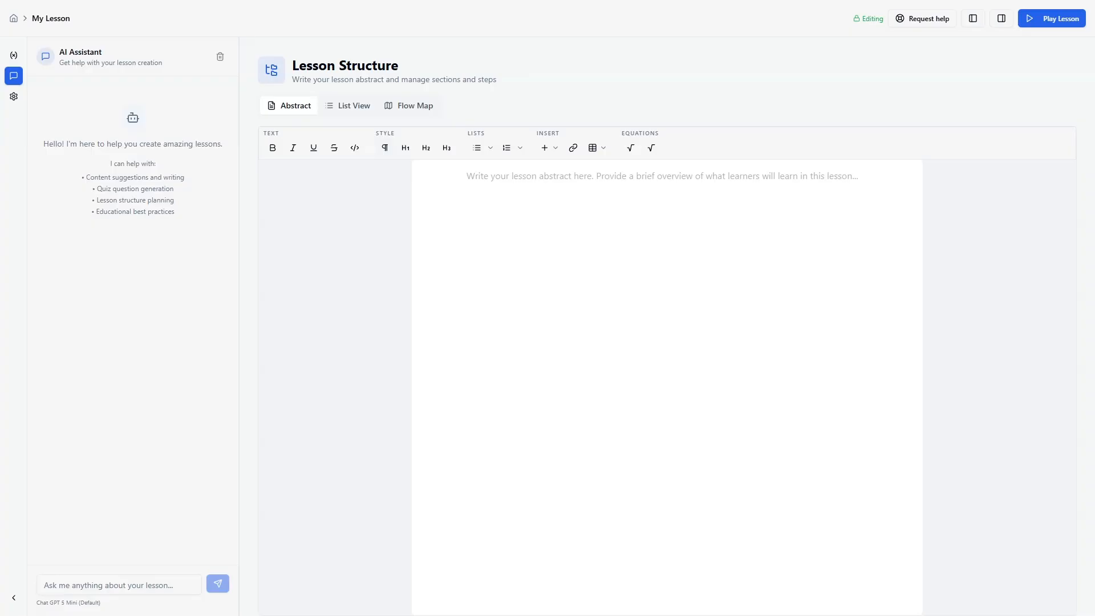
{"action": "left_click", "coordinate": [466, 176]}
{"action": "left_click", "coordinate": [467, 176]}
{"action": "left_click", "coordinate": [347, 107]}
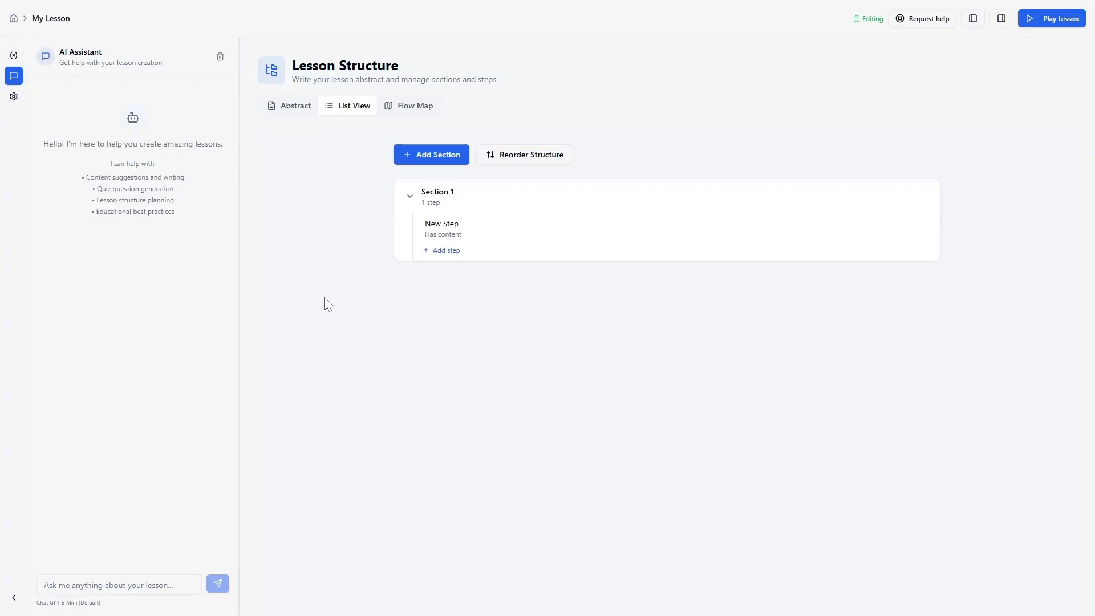
Open the existing New Step in Section 1 for editing, without adding another step.
{"action": "left_click", "coordinate": [443, 252]}
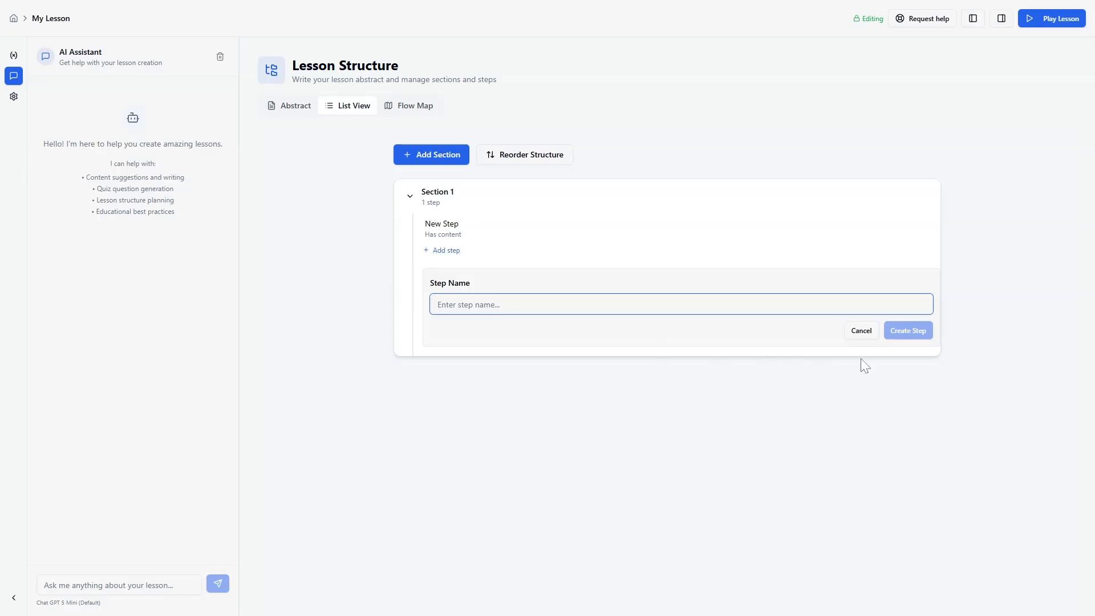
{"action": "left_click", "coordinate": [858, 332]}
{"action": "left_click", "coordinate": [445, 240]}
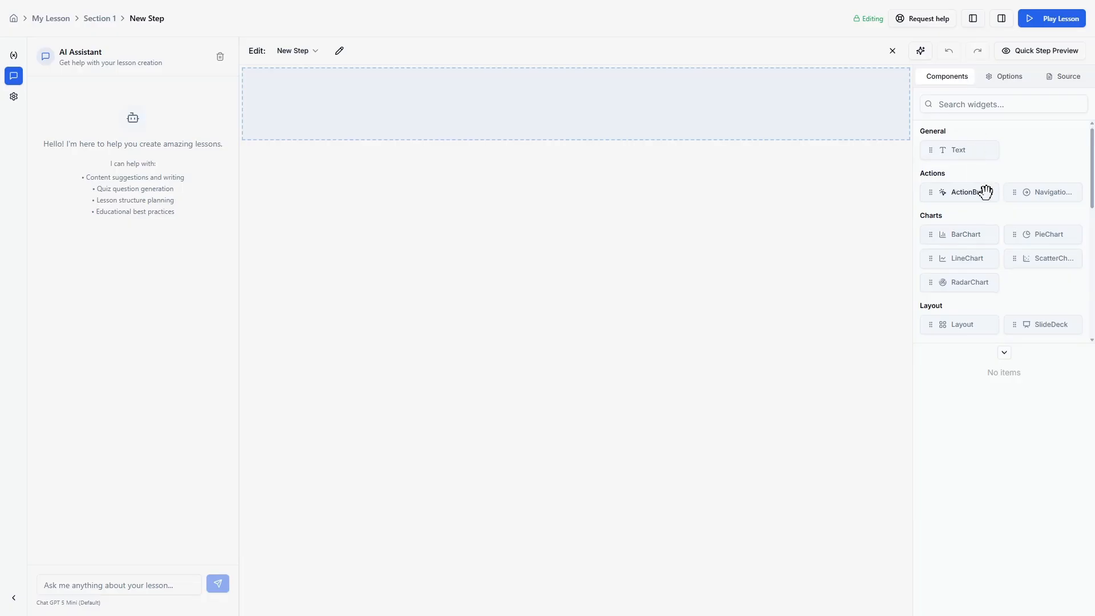
Add a Text component to the empty step and replace its placeholder with "Here is my content.".
{"action": "left_click_drag", "start_coordinate": [967, 151], "coordinate": [589, 97]}
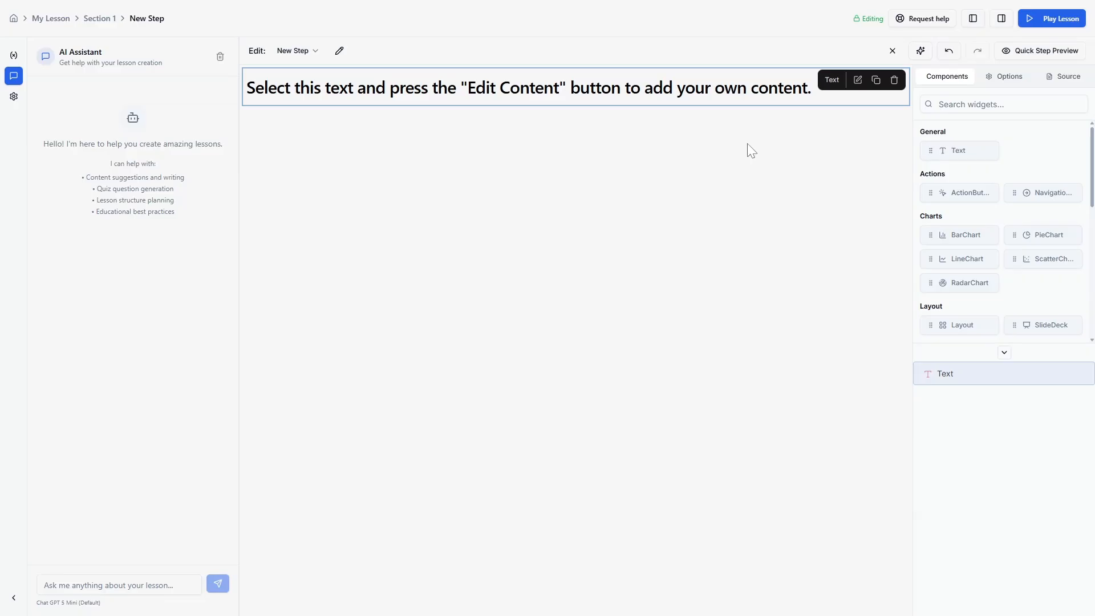
{"action": "left_click", "coordinate": [857, 81]}
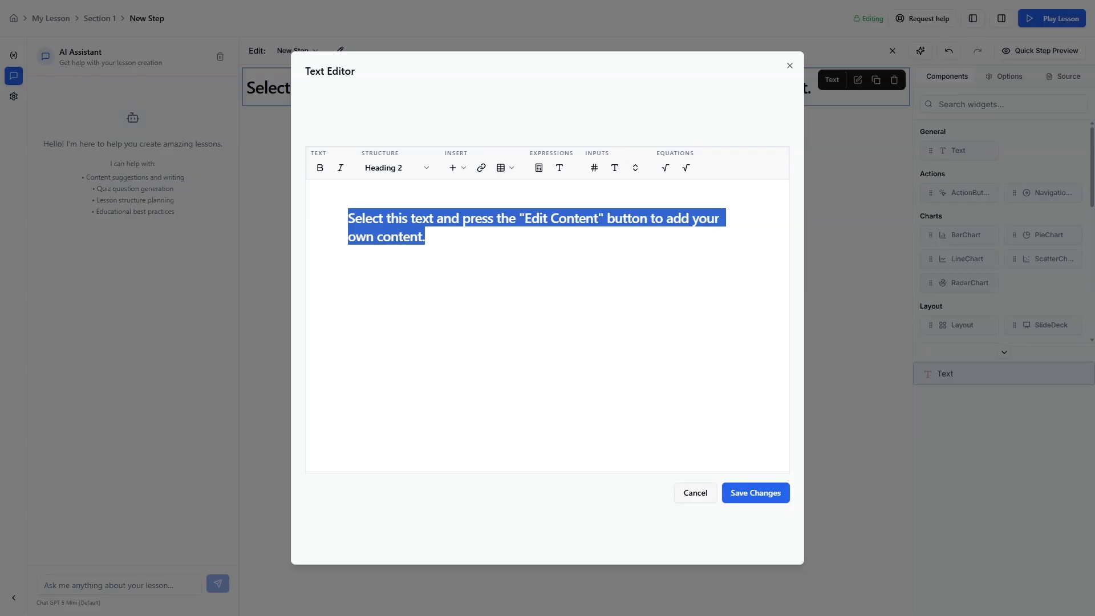
{"action": "key", "text": "BackSpace"}
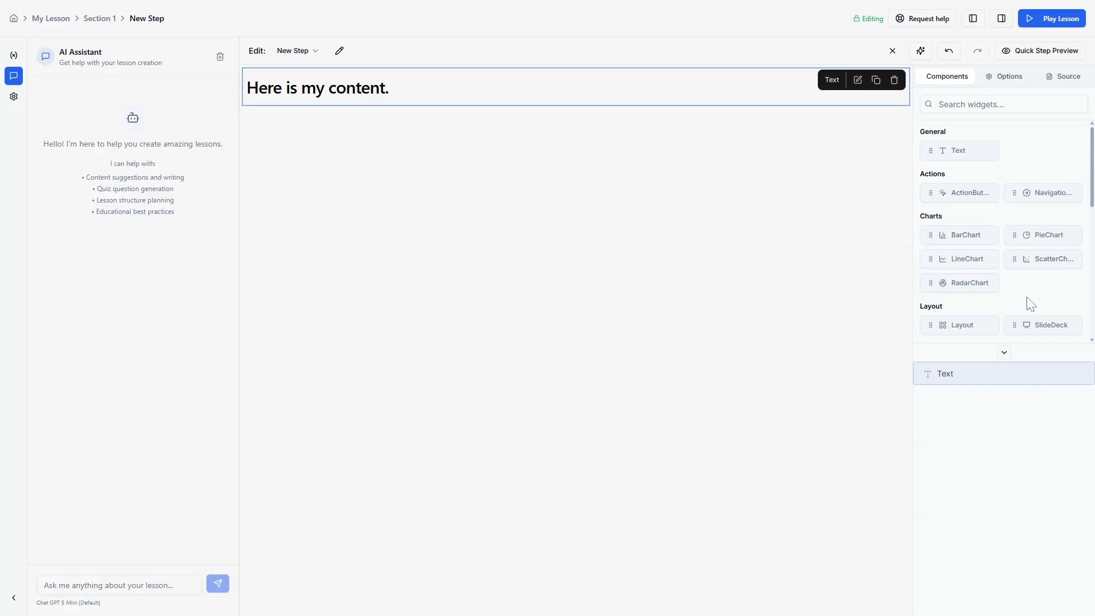
Add a MultipleChoice question below the heading and delete the placeholder text from its first choice.
{"action": "scroll", "coordinate": [1030, 302], "scroll_direction": "down", "scroll_amount": 6}
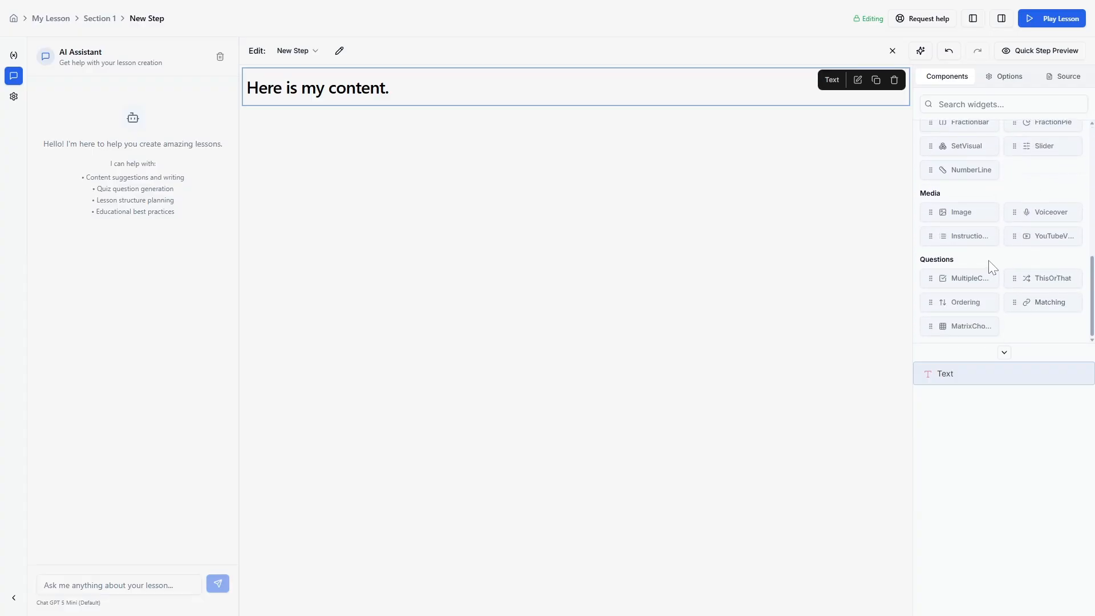
{"action": "left_click_drag", "start_coordinate": [965, 278], "coordinate": [511, 176]}
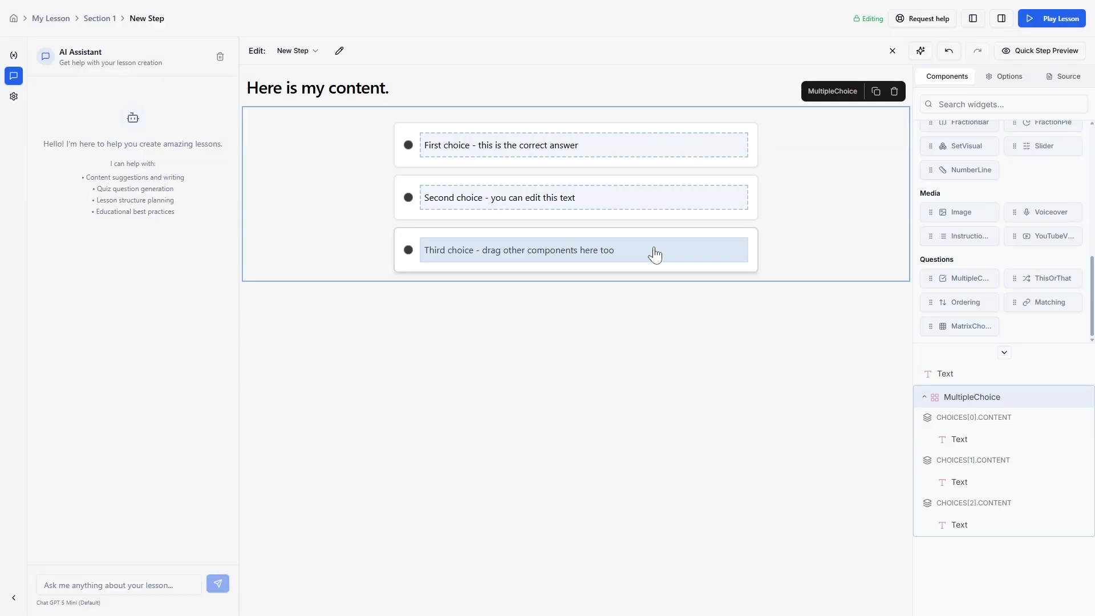
{"action": "left_click", "coordinate": [570, 154]}
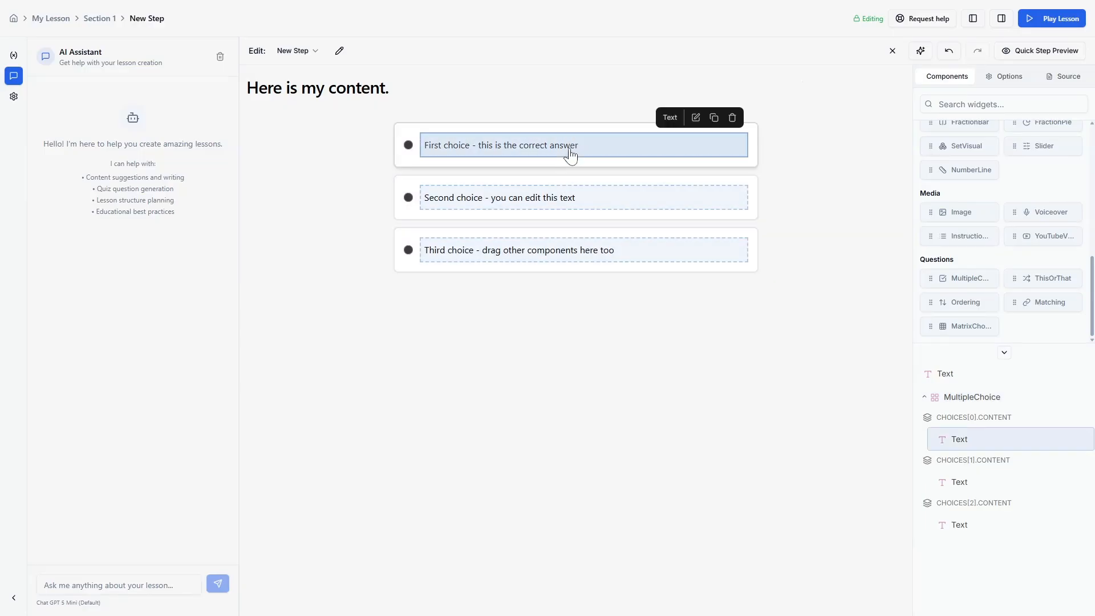
{"action": "left_click", "coordinate": [696, 118]}
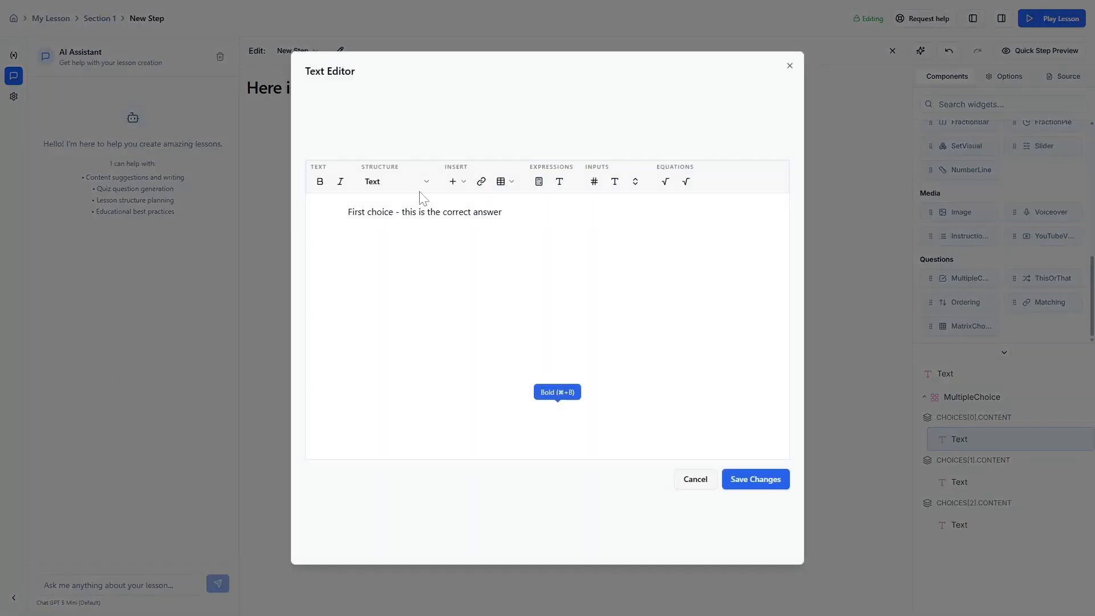
{"action": "left_click", "coordinate": [790, 66]}
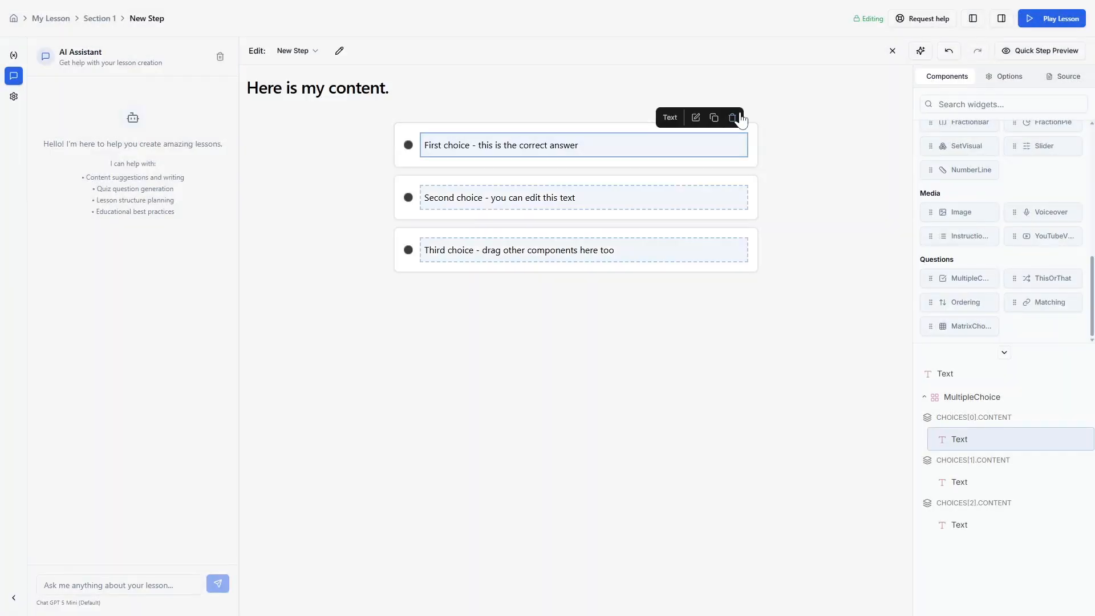
{"action": "left_click", "coordinate": [732, 118]}
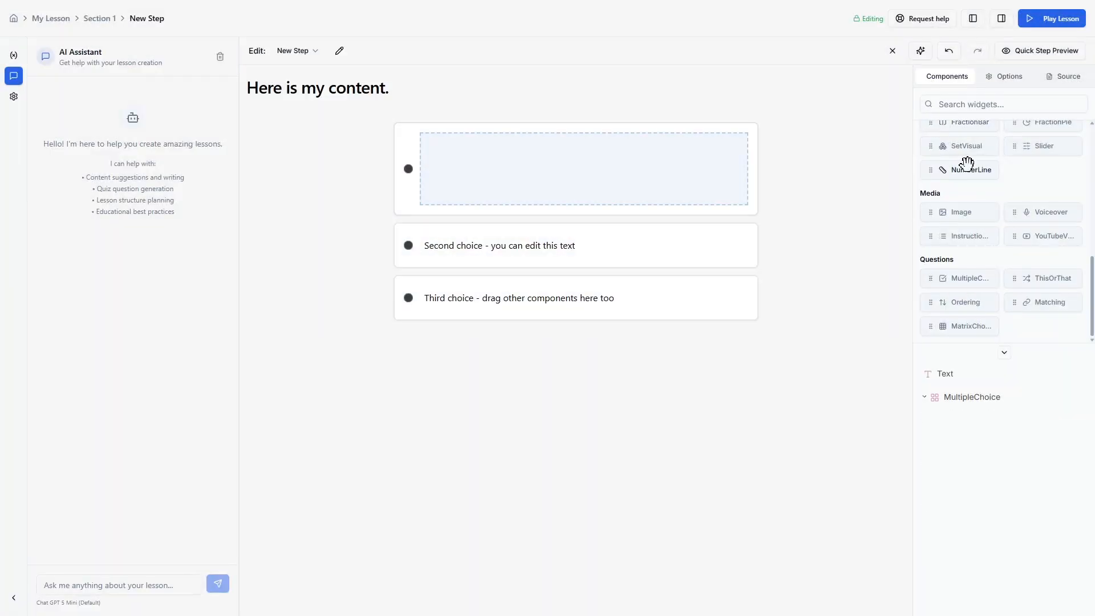
Place an Image component in the empty first choice of the multiple-choice question.
{"action": "scroll", "coordinate": [969, 167], "scroll_direction": "up", "scroll_amount": 3}
{"action": "scroll", "coordinate": [1017, 211], "scroll_direction": "down", "scroll_amount": 2}
{"action": "left_click_drag", "start_coordinate": [976, 286], "coordinate": [583, 158]}
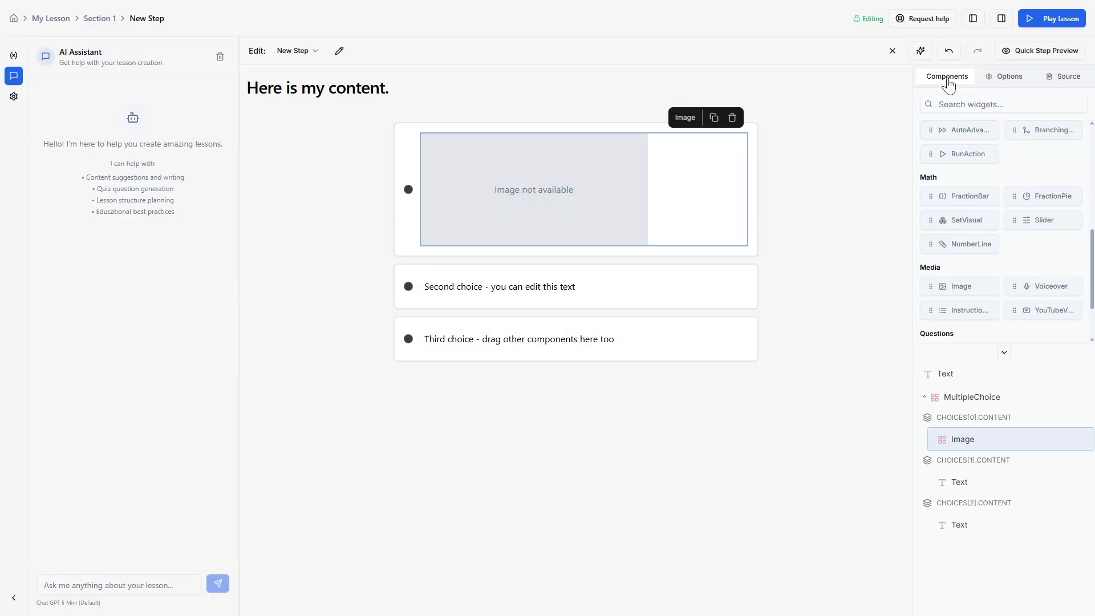
Search the Media Library for "Apples", use the first red apples photo in the image component, and set its width to 200.
{"action": "left_click", "coordinate": [1014, 78]}
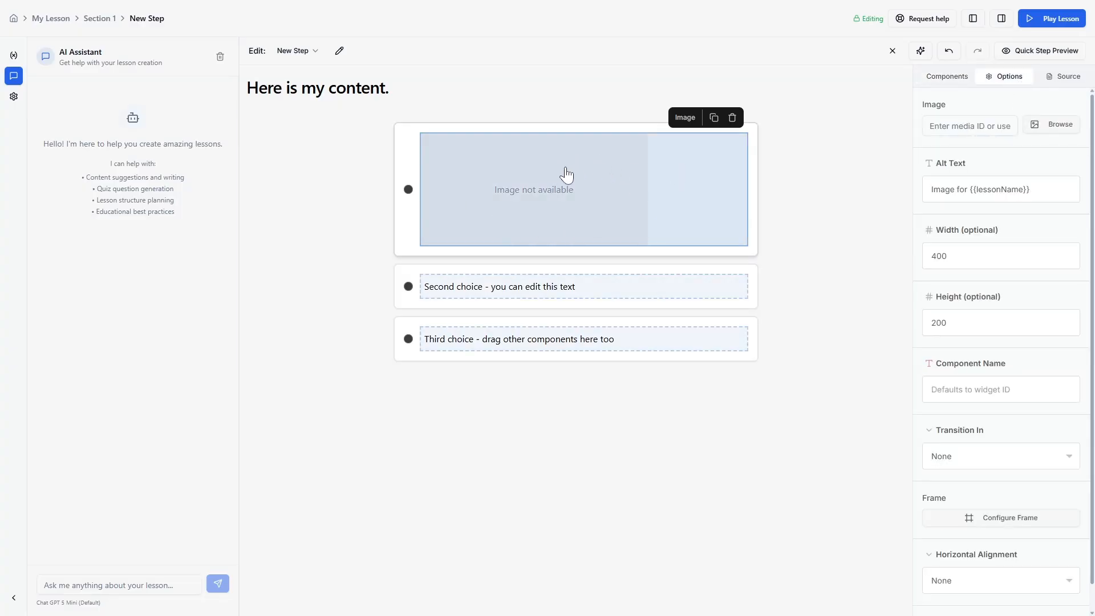
{"action": "left_click", "coordinate": [1060, 124]}
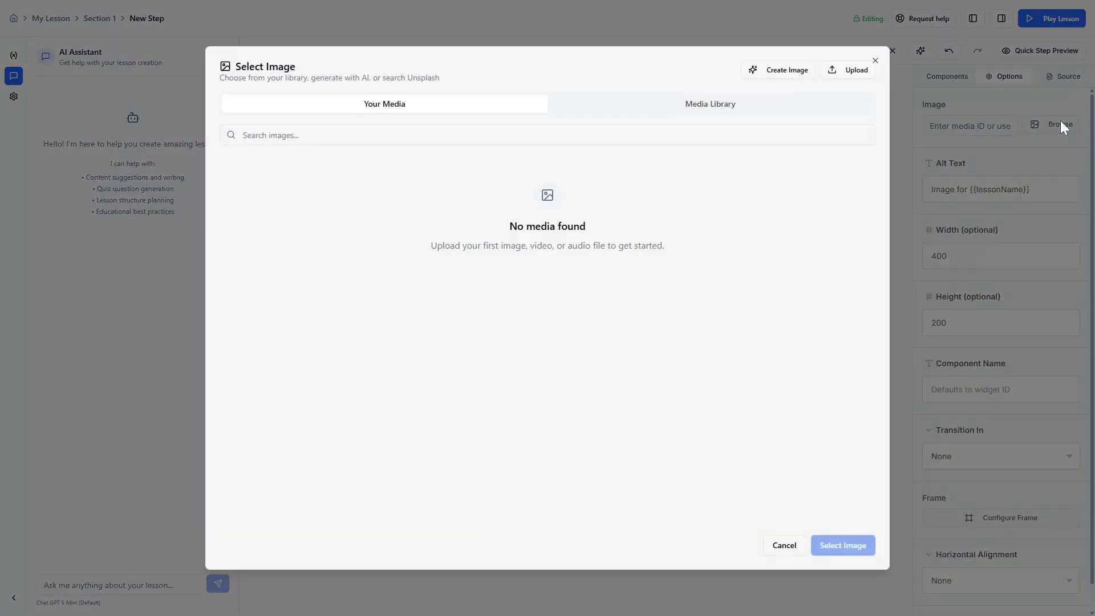
{"action": "left_click", "coordinate": [701, 109]}
{"action": "left_click", "coordinate": [470, 135]}
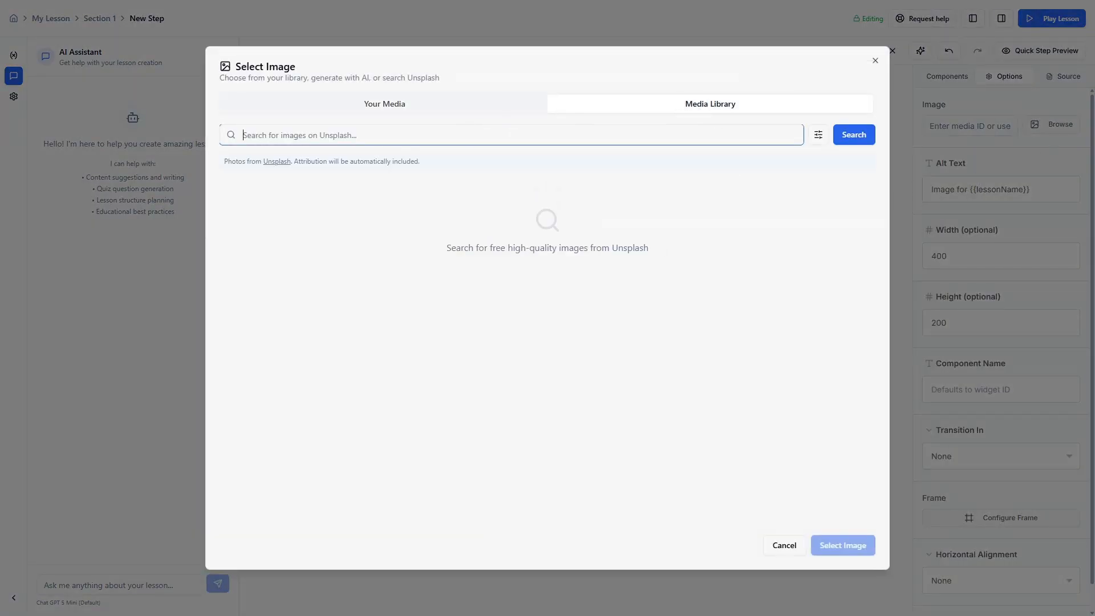
{"action": "type", "text": "Apples"}
{"action": "key", "text": "Return"}
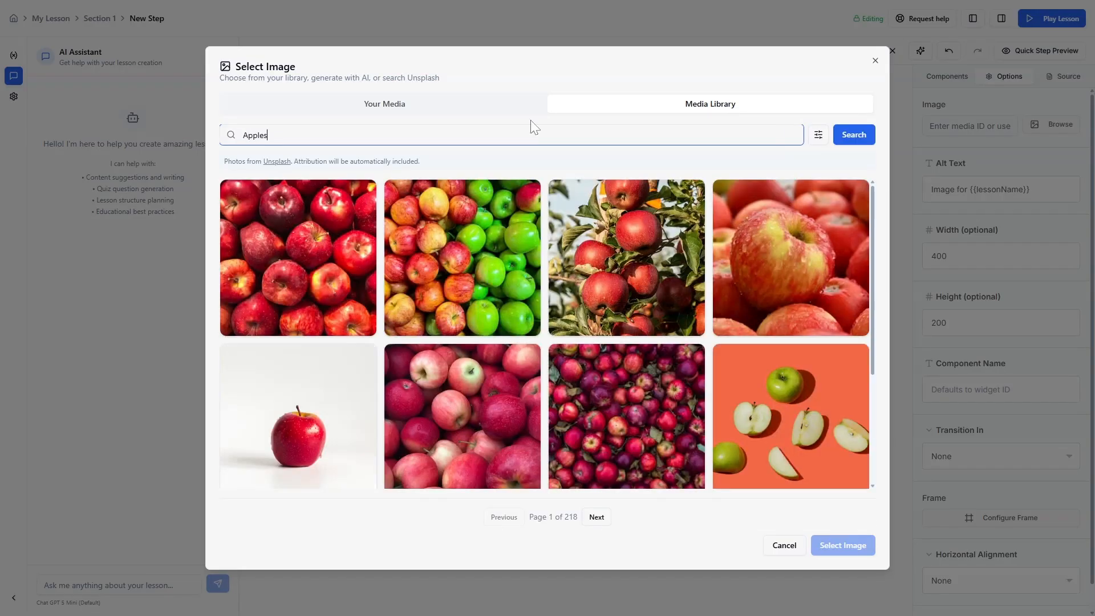
{"action": "left_click", "coordinate": [266, 271]}
{"action": "left_click", "coordinate": [848, 547]}
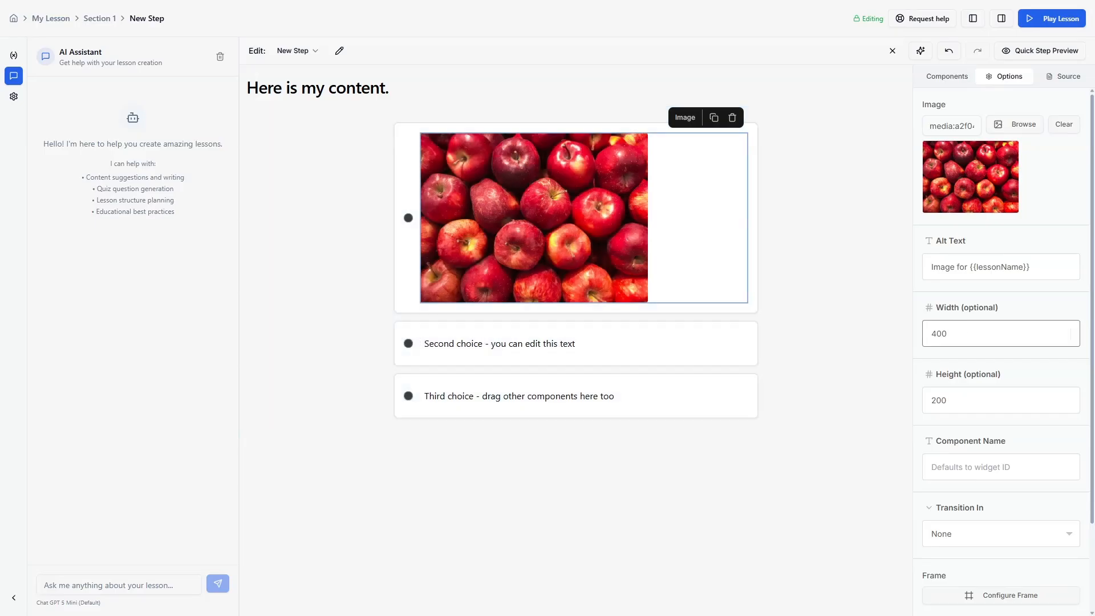
{"action": "key", "text": "ctrl+a"}
{"action": "type", "text": "200"}
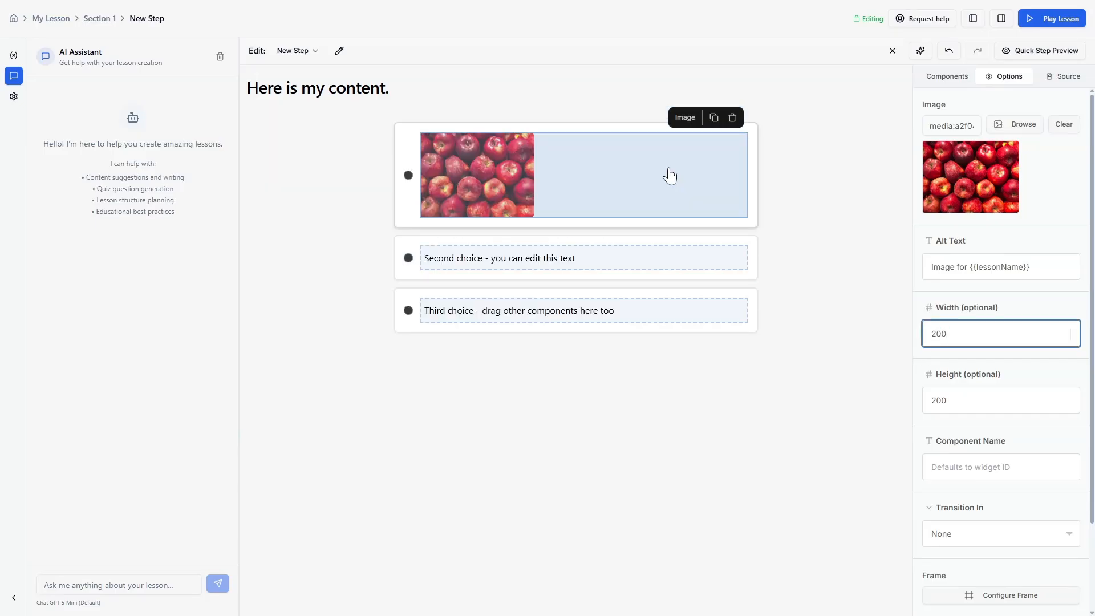
Add a Text component above the apples image in the first choice, preview the step, and return to editing.
{"action": "left_click", "coordinate": [947, 76]}
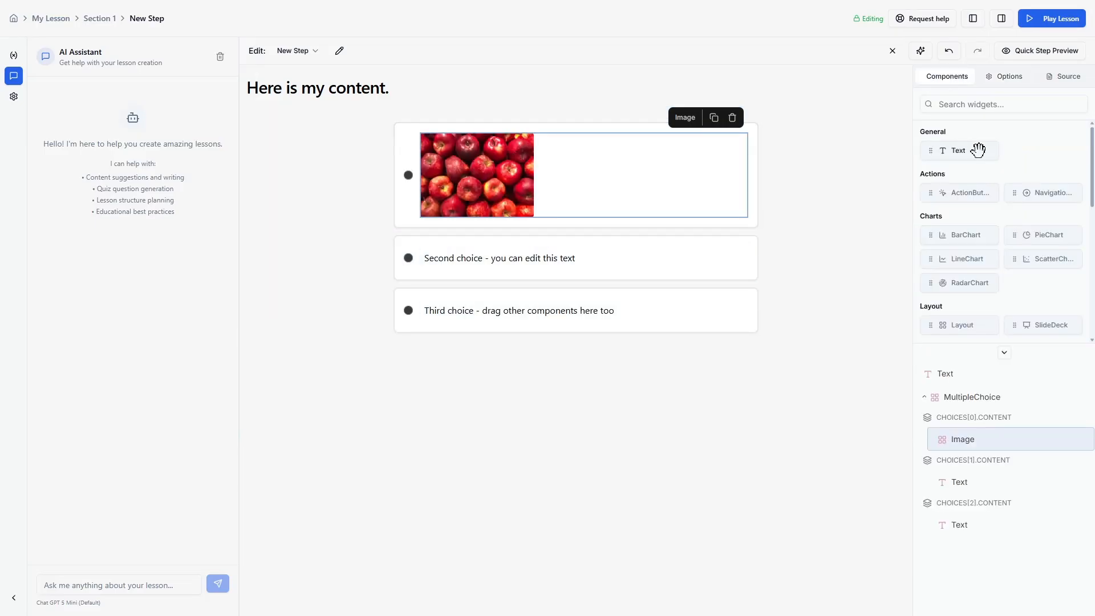
{"action": "left_click_drag", "start_coordinate": [968, 153], "coordinate": [589, 160]}
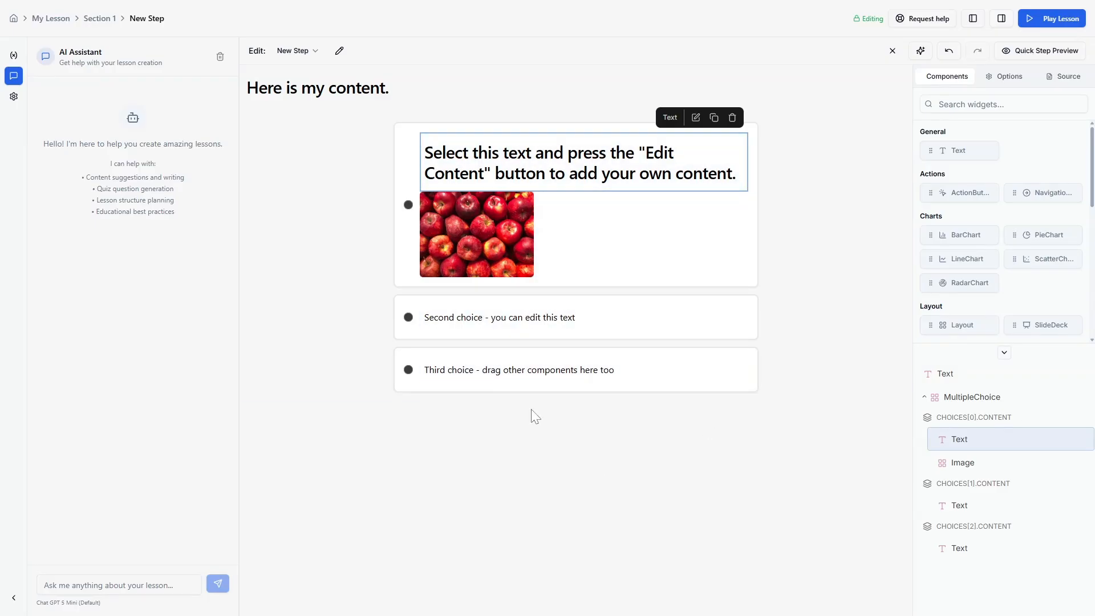
{"action": "left_click", "coordinate": [1044, 53]}
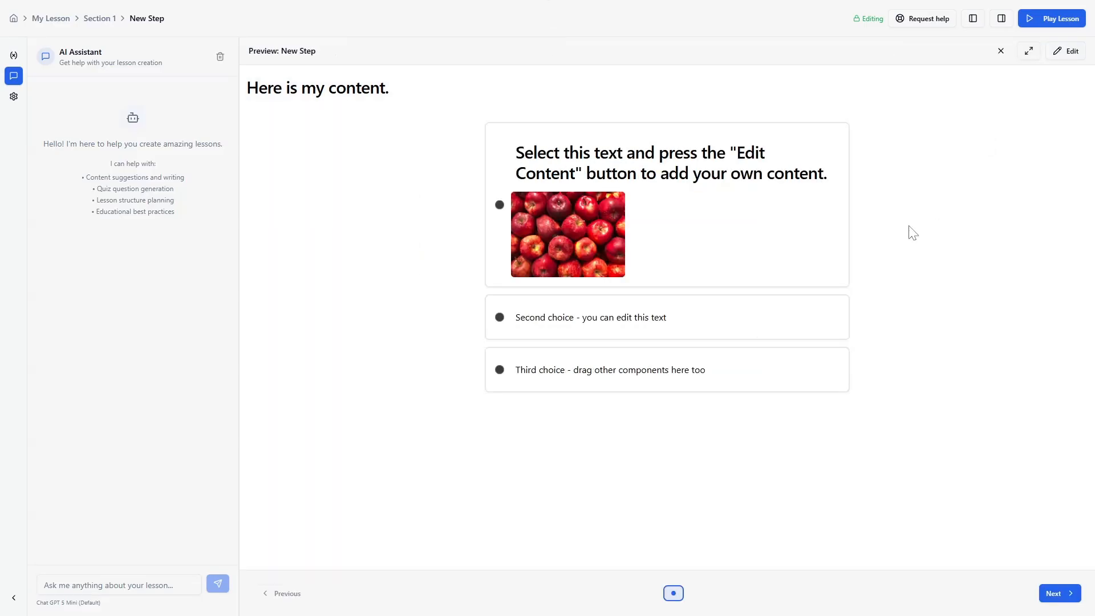
{"action": "left_click", "coordinate": [1071, 52]}
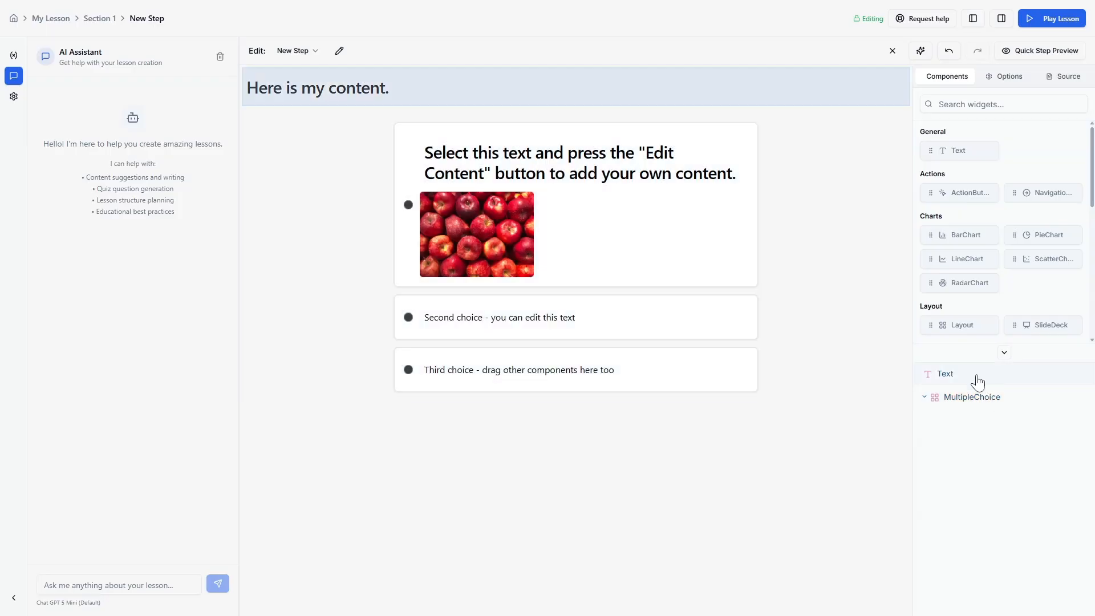
Inspect the component hierarchy by selecting the heading, the MultipleChoice question, and the first choice's text and image.
{"action": "left_click", "coordinate": [977, 381]}
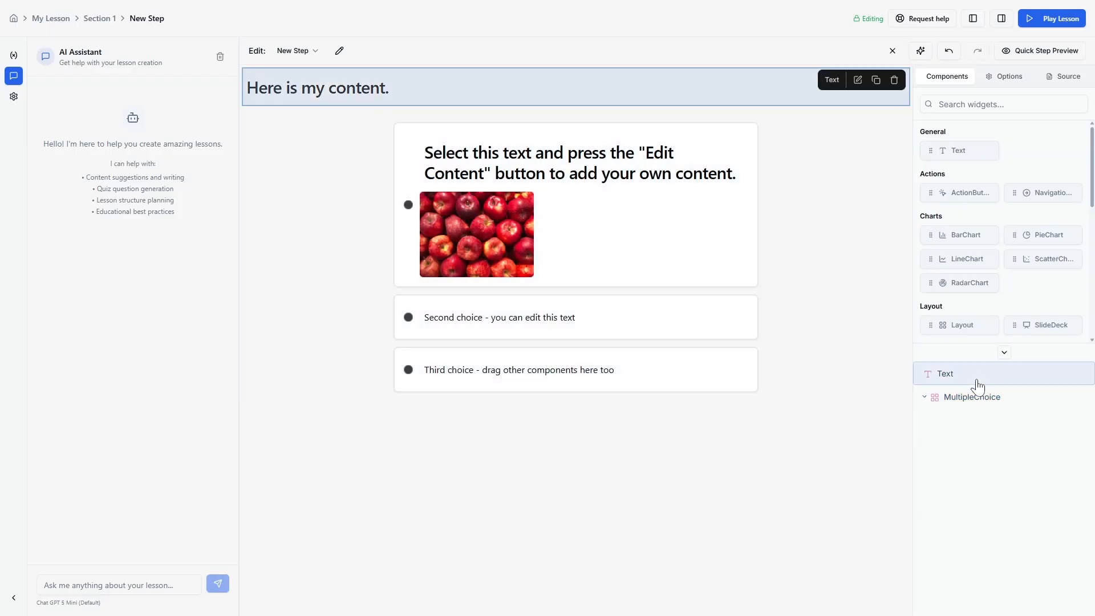
{"action": "left_click", "coordinate": [930, 403]}
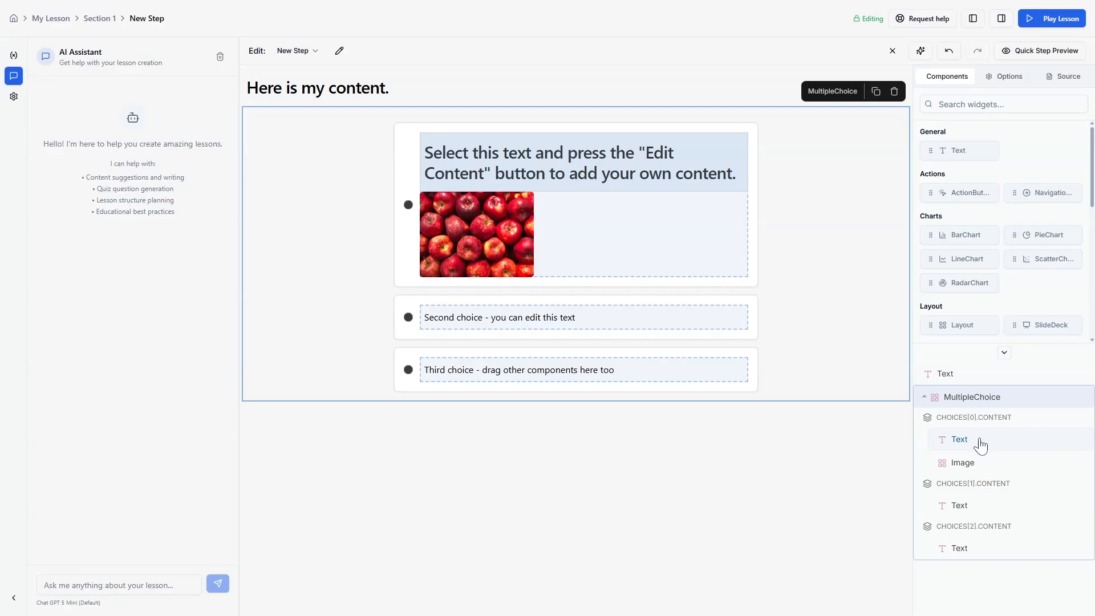
{"action": "left_click", "coordinate": [979, 448]}
{"action": "left_click", "coordinate": [973, 468]}
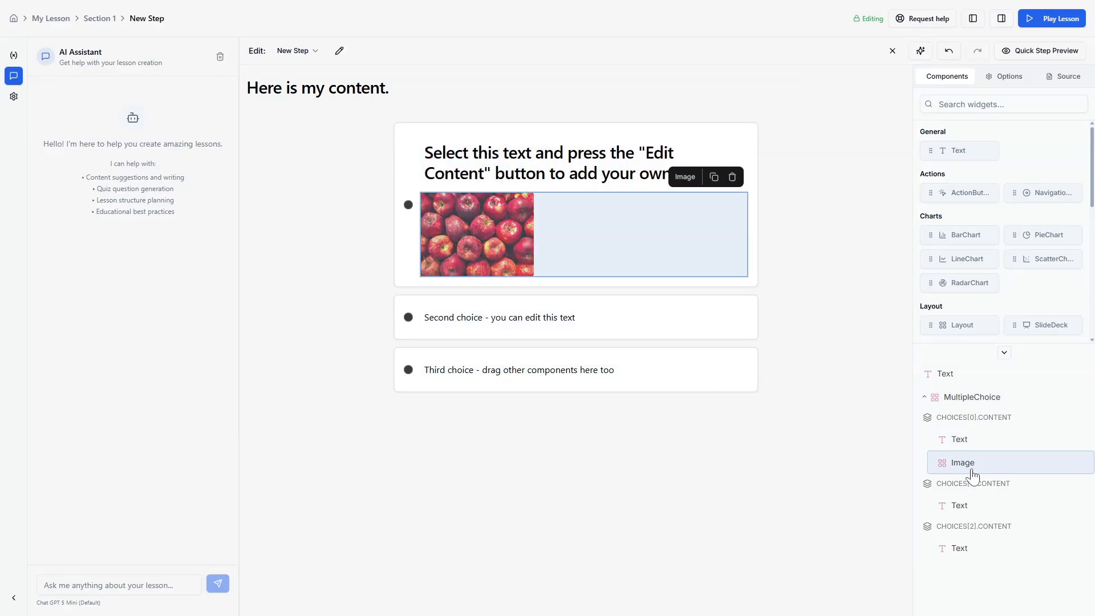
{"action": "left_click", "coordinate": [965, 469]}
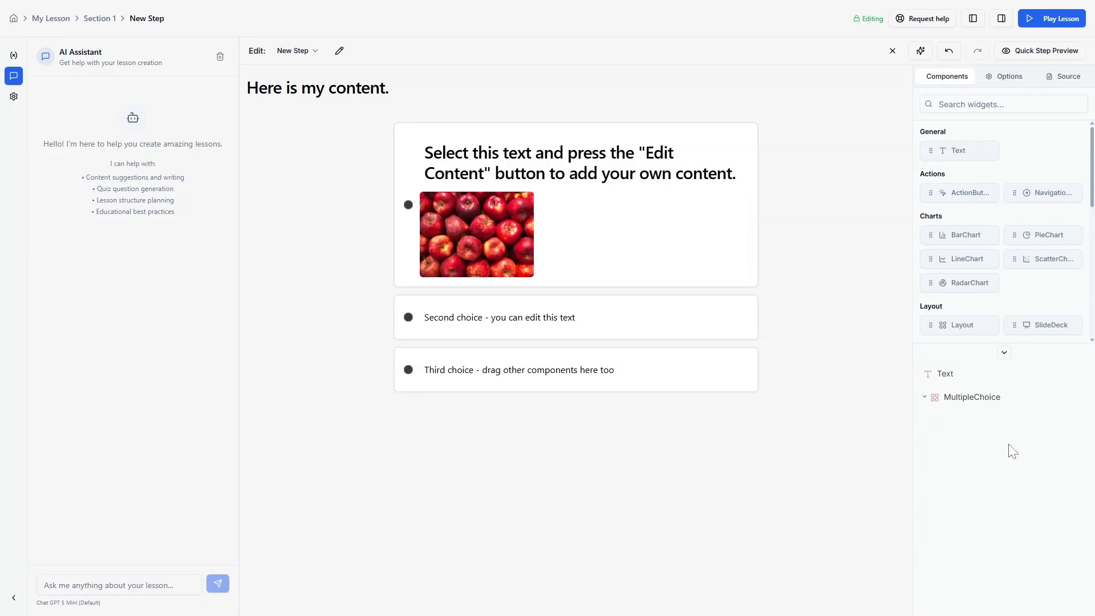
Review the step's own options, including the available Next Button Option settings.
{"action": "left_click", "coordinate": [1006, 76]}
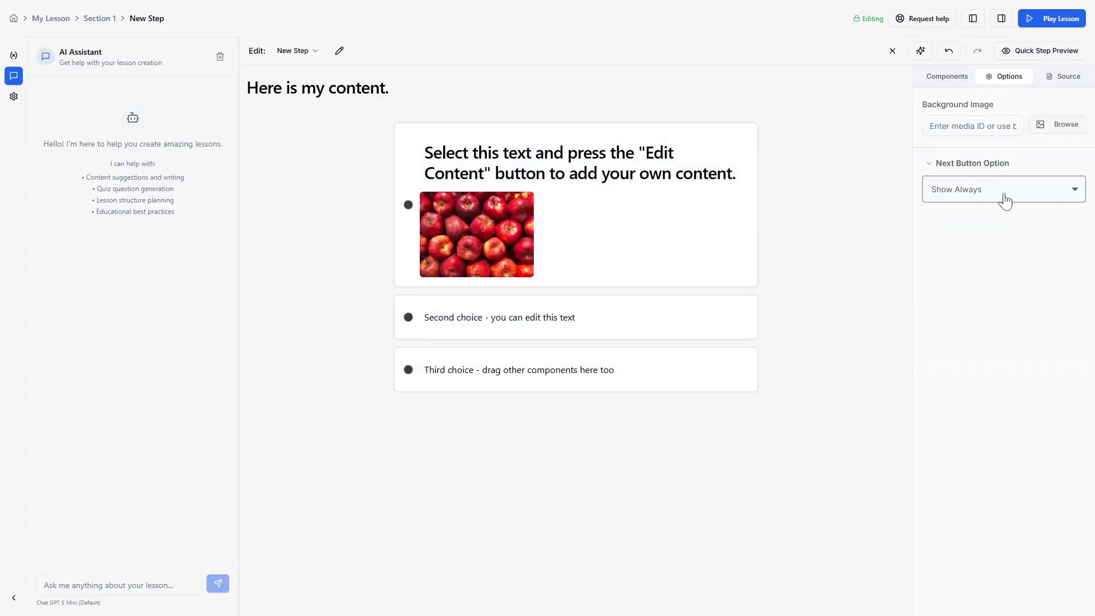
{"action": "left_click", "coordinate": [1005, 200]}
{"action": "left_click", "coordinate": [1005, 199]}
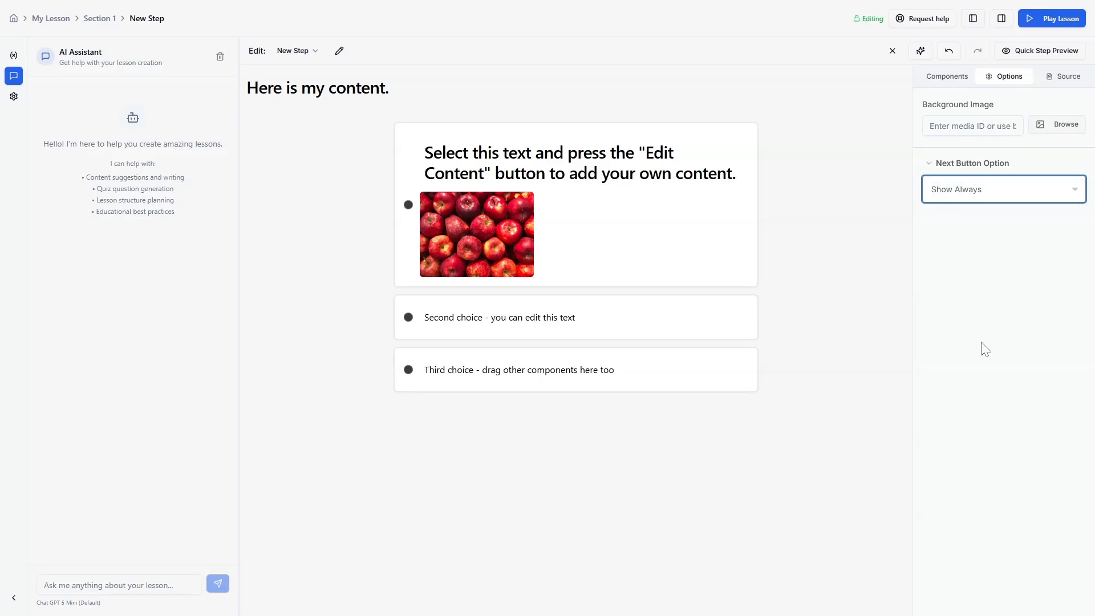
Play the lesson from the start, try each of the three answer choices, and return to the lesson structure.
{"action": "left_click", "coordinate": [1065, 25]}
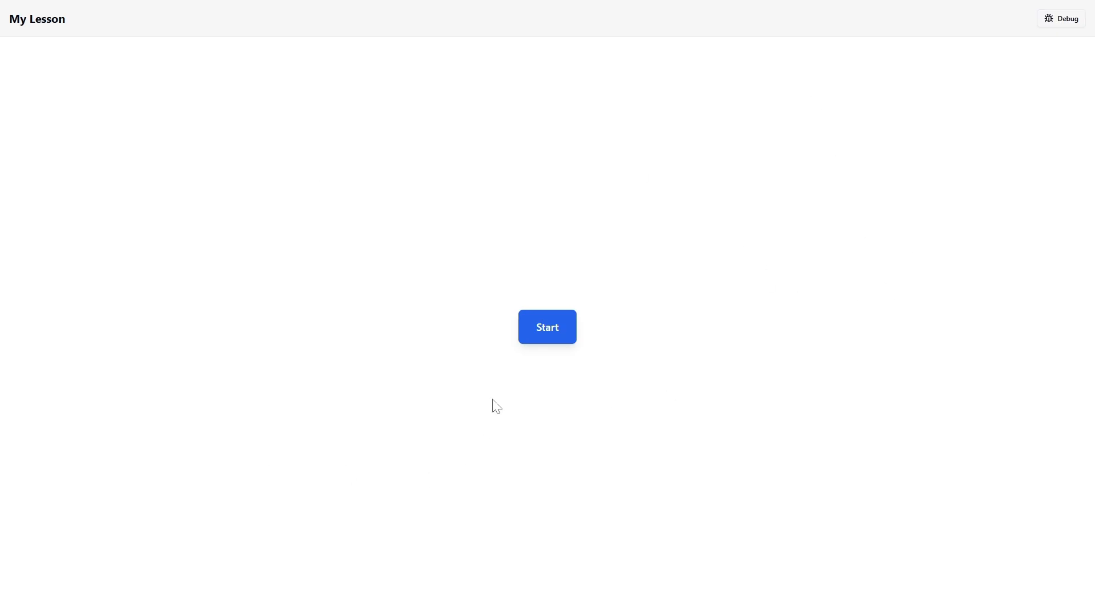
{"action": "left_click", "coordinate": [547, 331]}
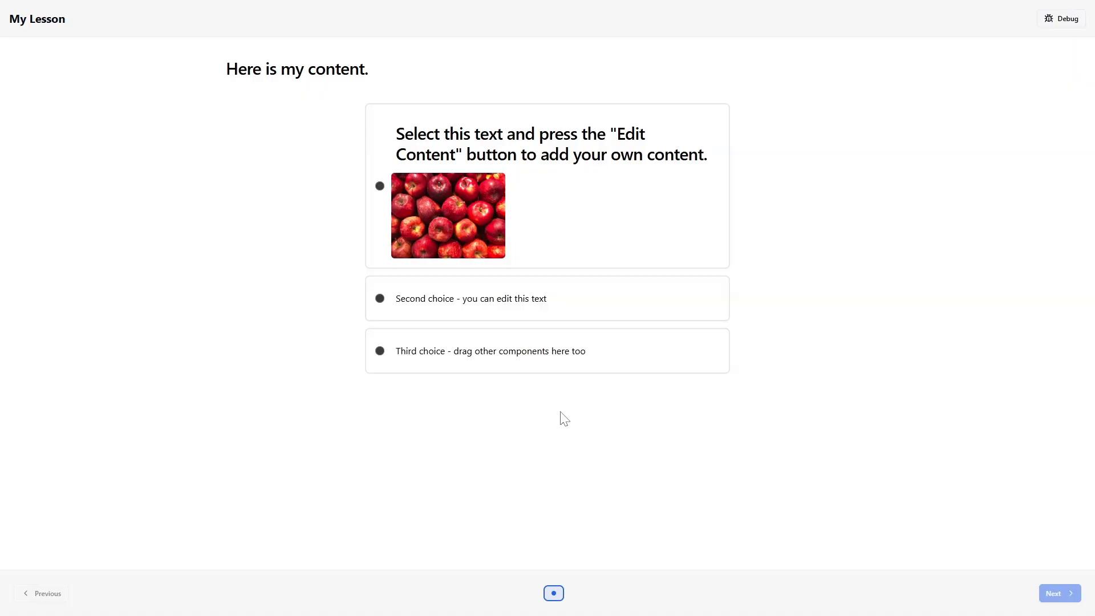
{"action": "left_click", "coordinate": [615, 189]}
{"action": "left_click", "coordinate": [576, 296]}
{"action": "left_click", "coordinate": [569, 355]}
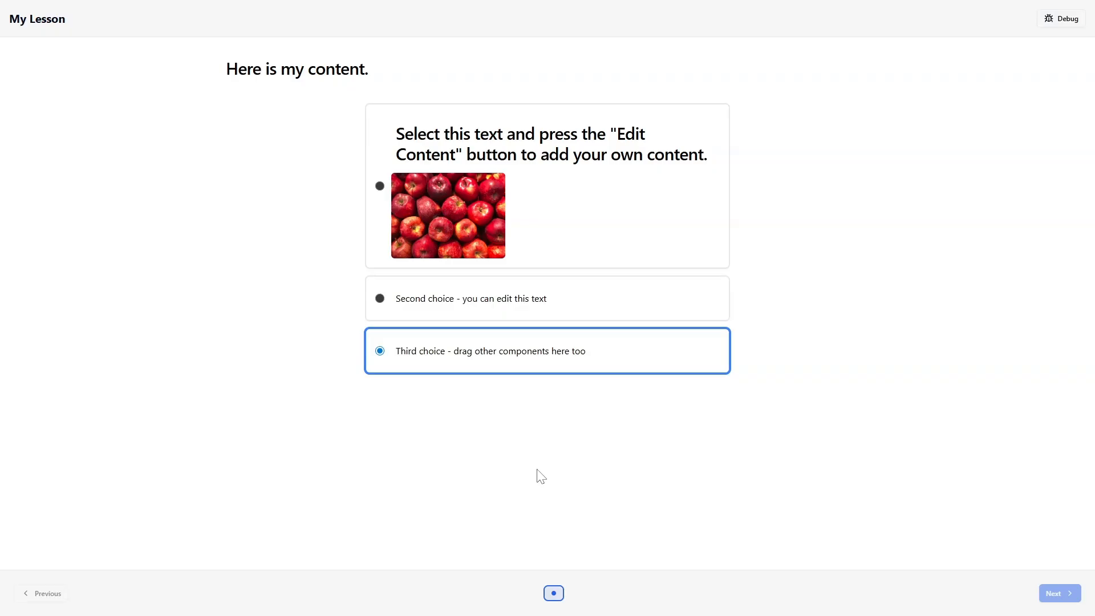
{"action": "key", "text": "Escape"}
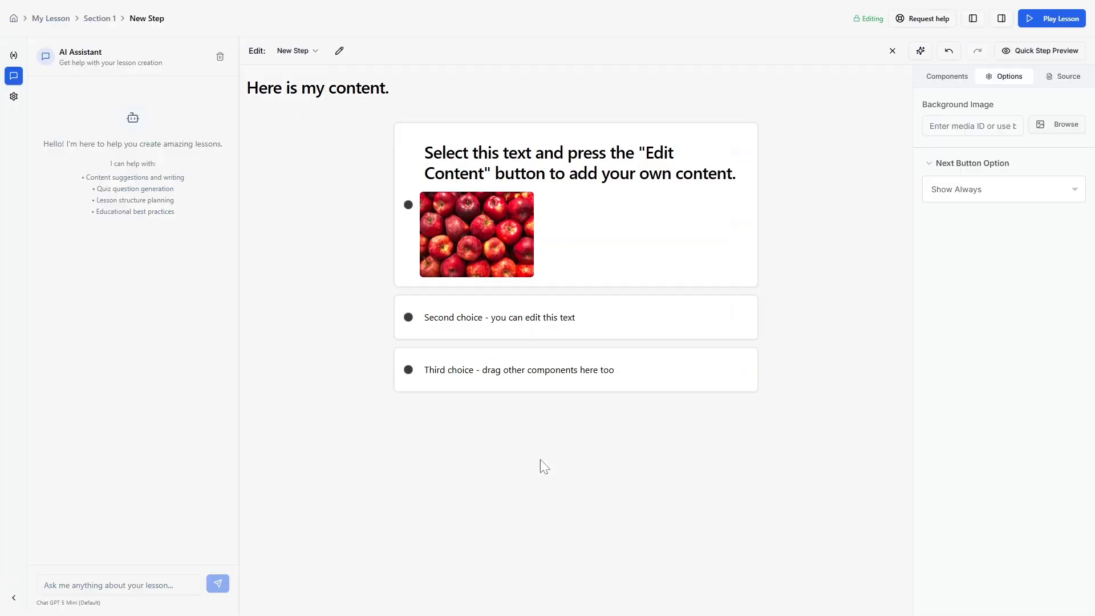
{"action": "left_click", "coordinate": [894, 51]}
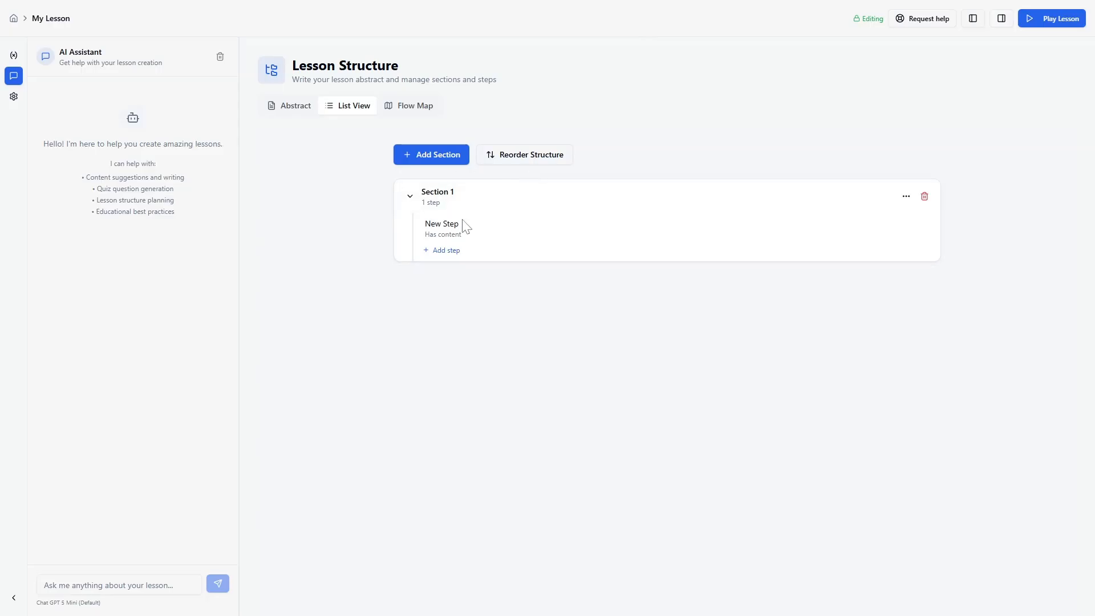
Add a step named Fractions to Section 1 and place a Text component in its empty content area.
{"action": "left_click", "coordinate": [443, 253]}
{"action": "left_click", "coordinate": [439, 247]}
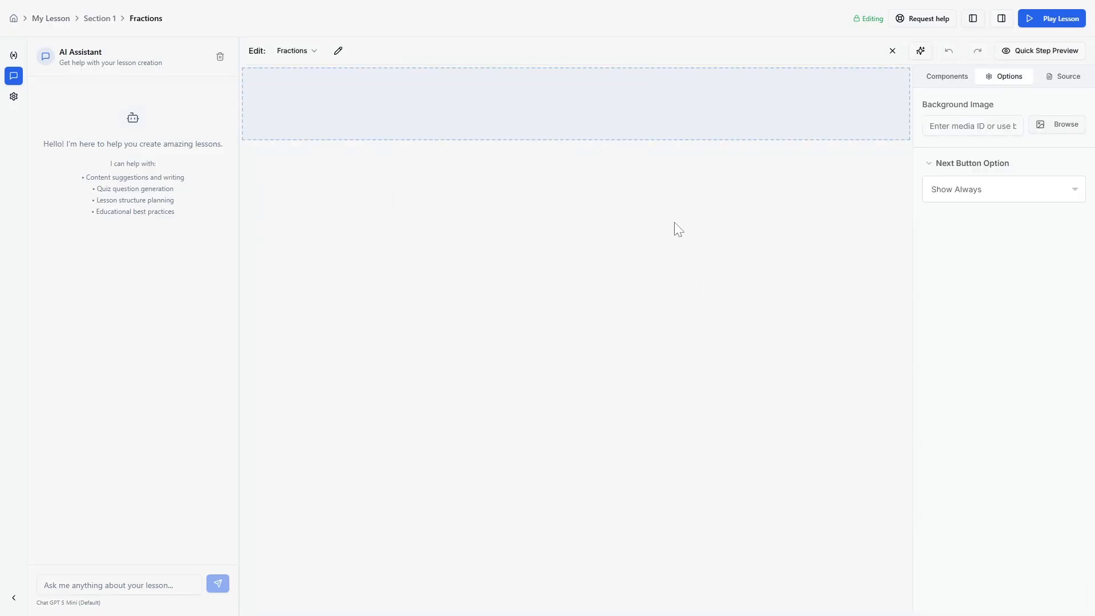
{"action": "left_click", "coordinate": [942, 80]}
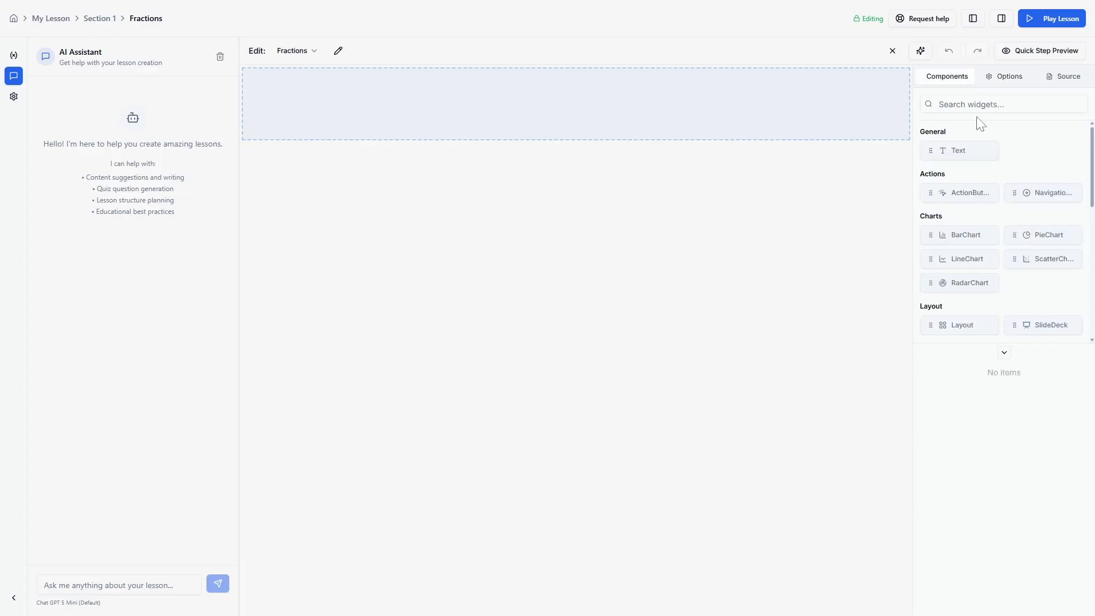
{"action": "left_click_drag", "start_coordinate": [970, 148], "coordinate": [472, 117]}
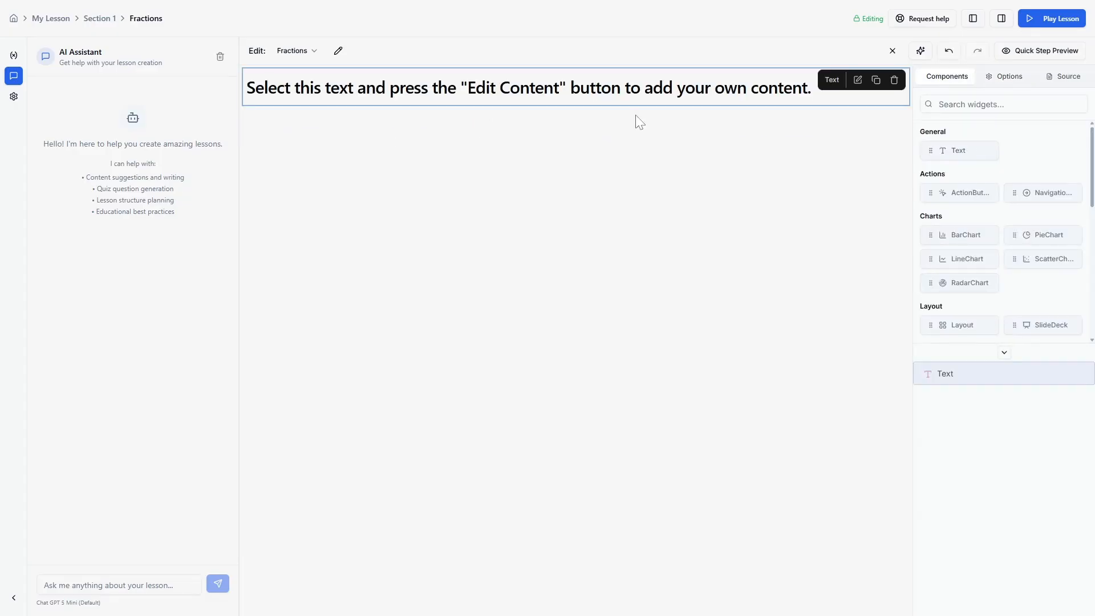
Replace the Text component's placeholder with the heading "Type in a denominator:" and start a new line below it.
{"action": "left_click", "coordinate": [857, 81]}
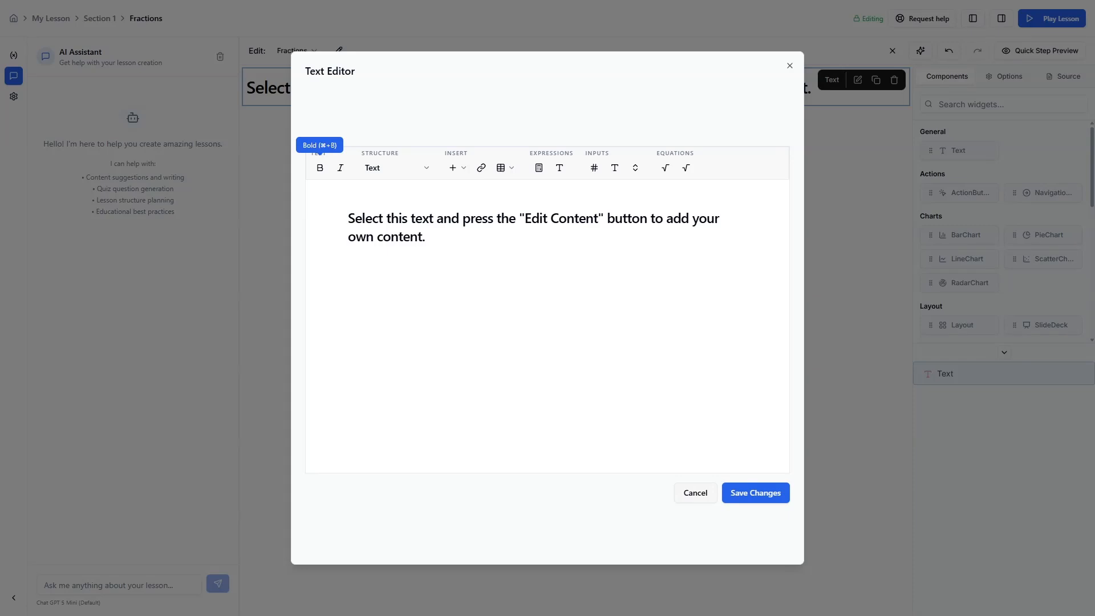
{"action": "left_click", "coordinate": [425, 236]}
{"action": "left_click_drag", "start_coordinate": [425, 236], "coordinate": [349, 216]}
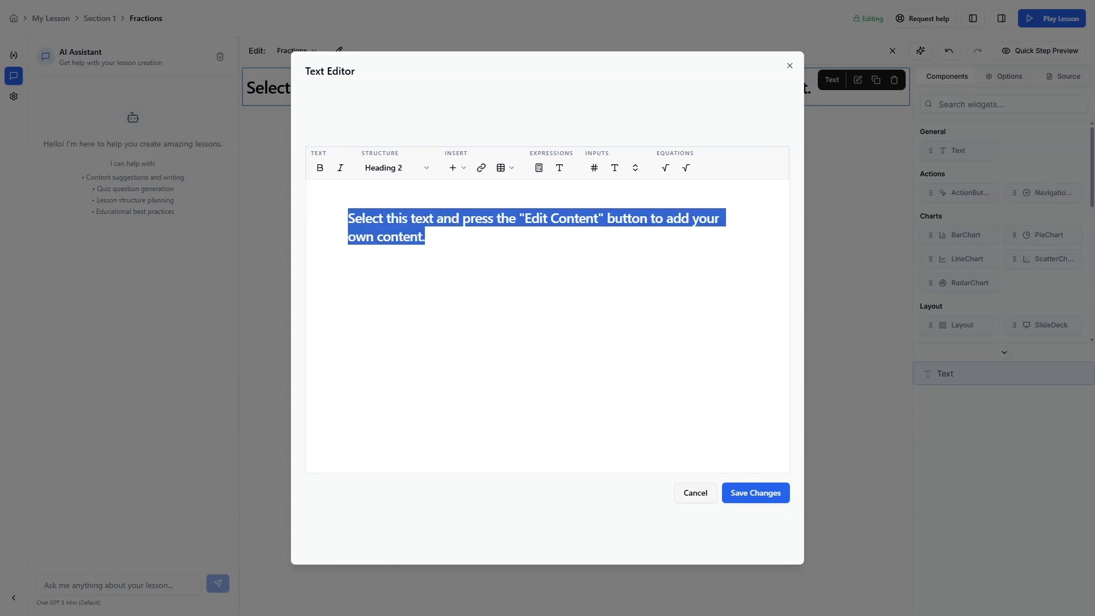
{"action": "type", "text": "Type in a d"}
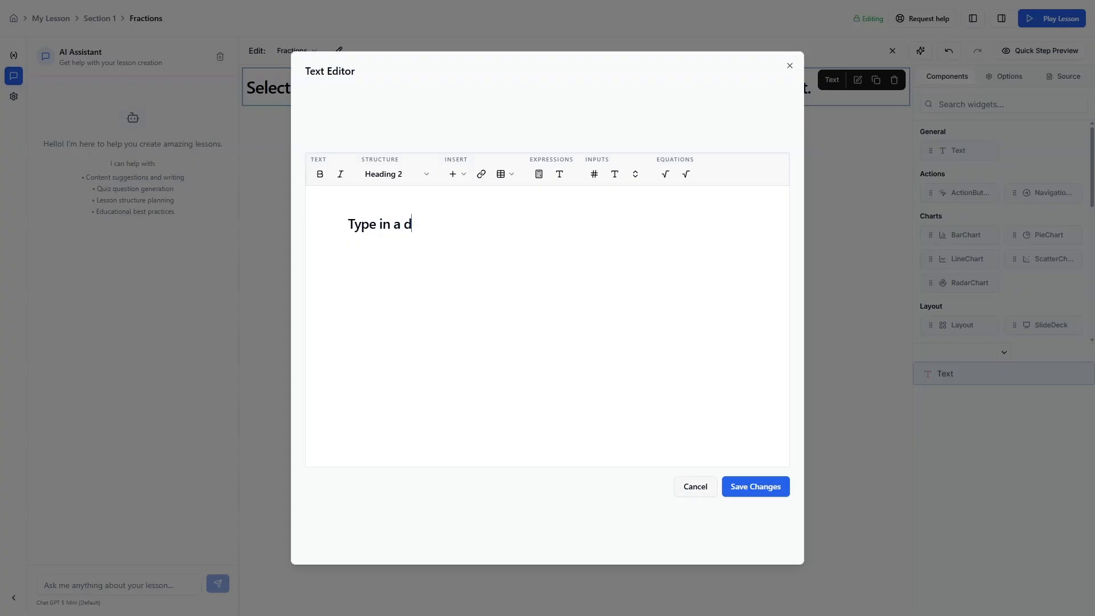
{"action": "type", "text": "enominator:"}
{"action": "key", "text": "Return"}
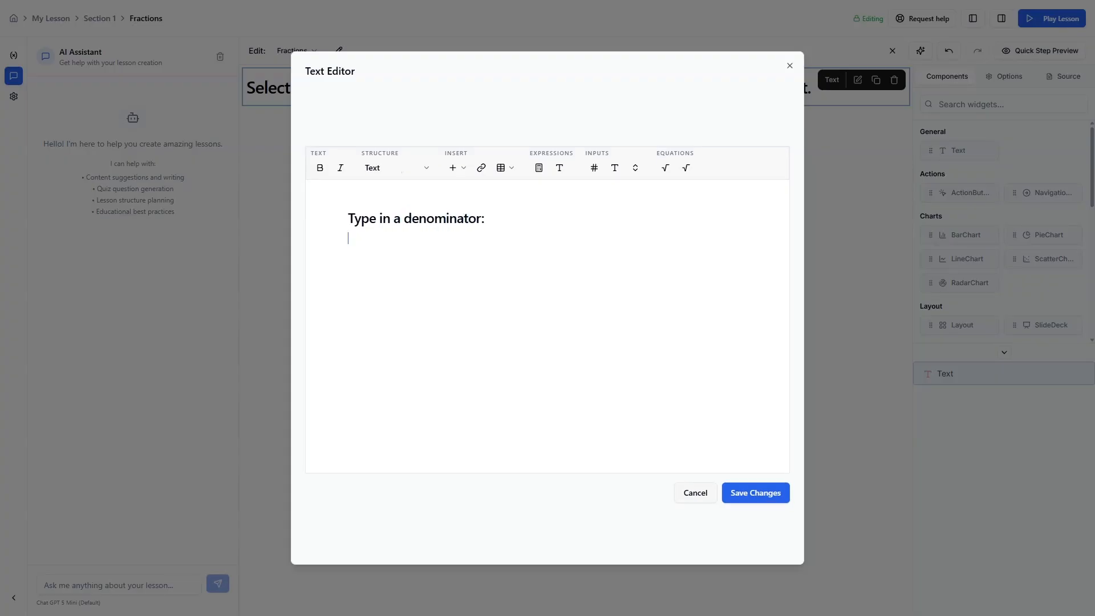
Insert a numeric input below the denominator heading, bound to a new step-scoped Number variable "denominator" with initial value 1.
{"action": "left_click", "coordinate": [594, 168]}
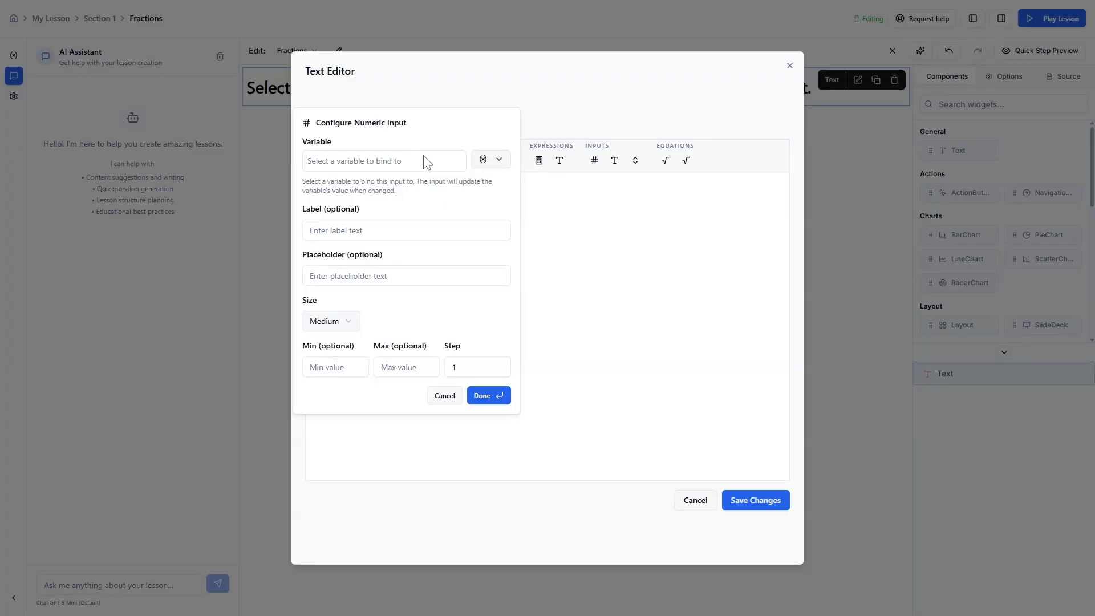
{"action": "left_click", "coordinate": [493, 161]}
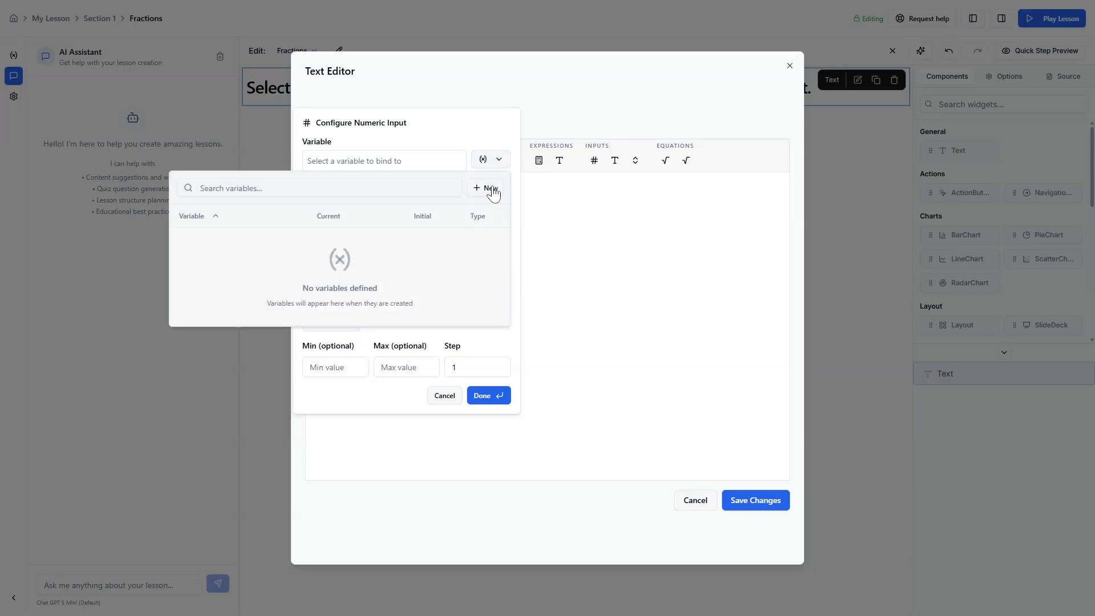
{"action": "left_click", "coordinate": [489, 189]}
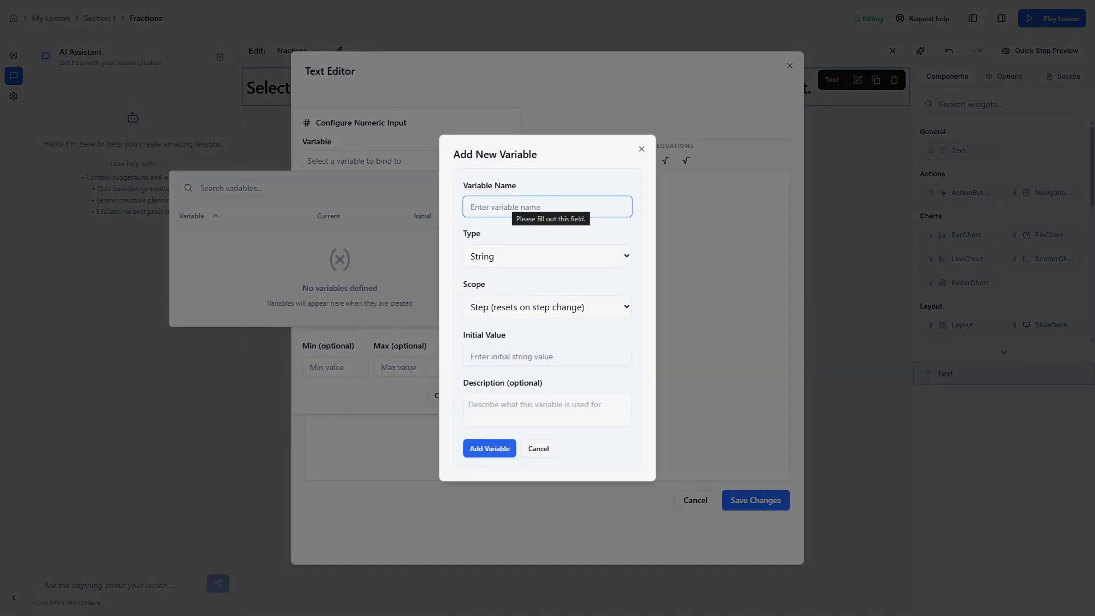
{"action": "type", "text": "denopm"}
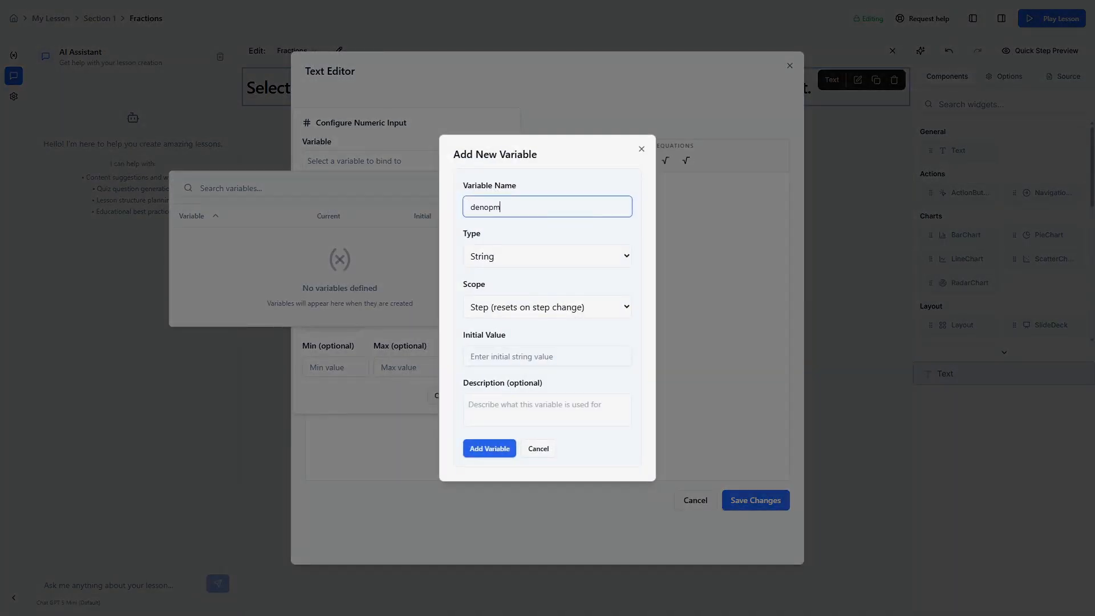
{"action": "key", "text": "BackSpace"}
{"action": "key", "text": "BackSpace"}
{"action": "type", "text": "minator"}
{"action": "left_click", "coordinate": [530, 258]}
{"action": "left_click", "coordinate": [506, 292]}
{"action": "left_click", "coordinate": [505, 356]}
{"action": "type", "text": "1"}
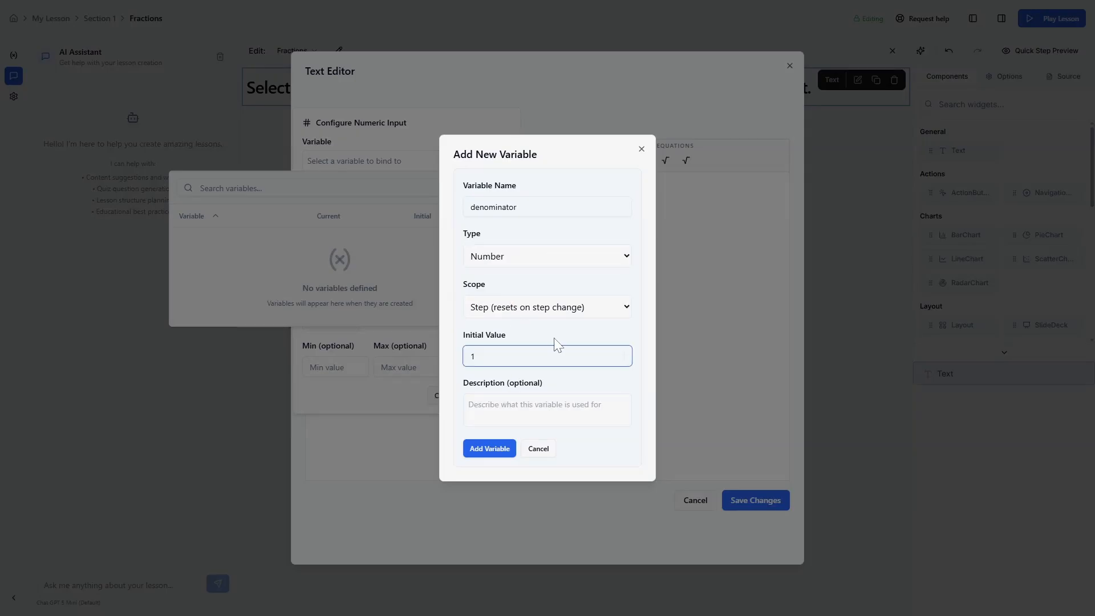
{"action": "left_click", "coordinate": [485, 450]}
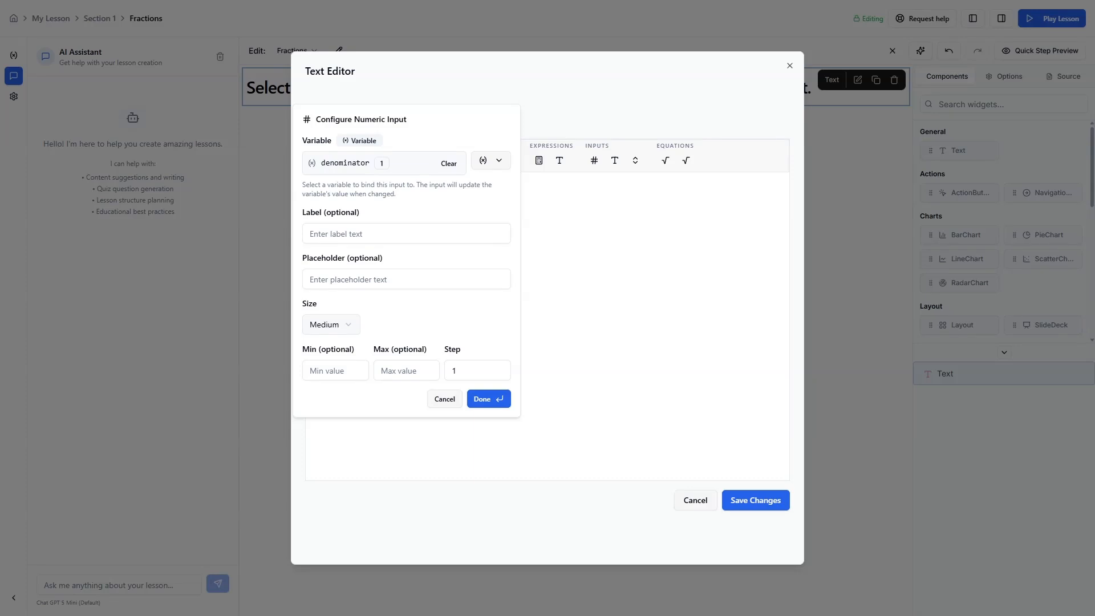
{"action": "left_click", "coordinate": [310, 234]}
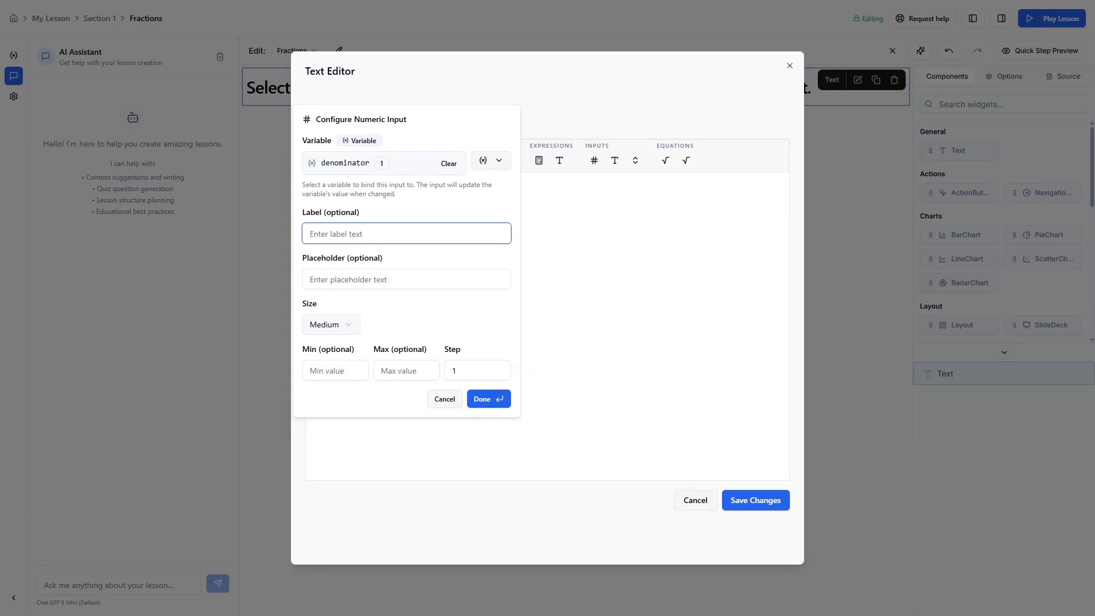
{"action": "left_click", "coordinate": [495, 399]}
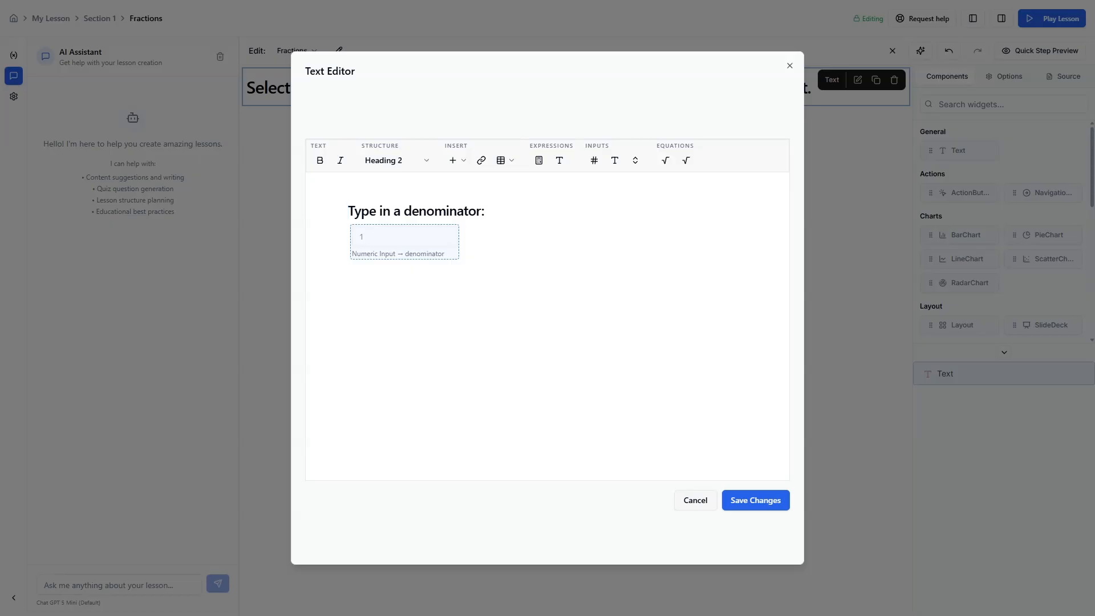
Add "Type in a numerator:" below the denominator input, format it as Heading 2, and start a new line.
{"action": "key", "text": "Return"}
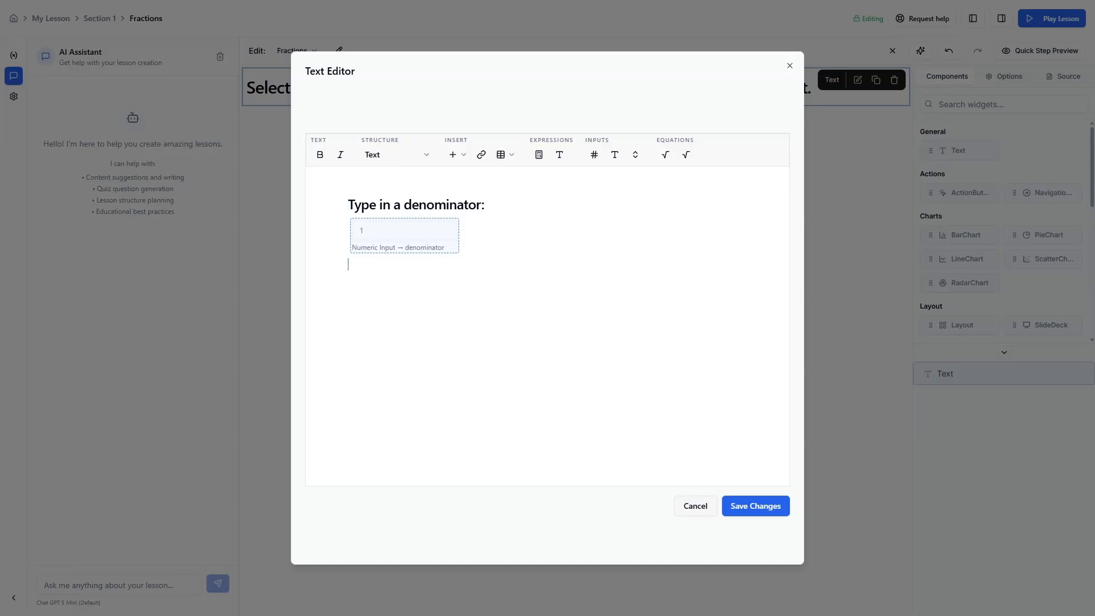
{"action": "type", "text": "Type in a numerator:"}
{"action": "left_click", "coordinate": [388, 155]}
{"action": "left_click", "coordinate": [399, 217]}
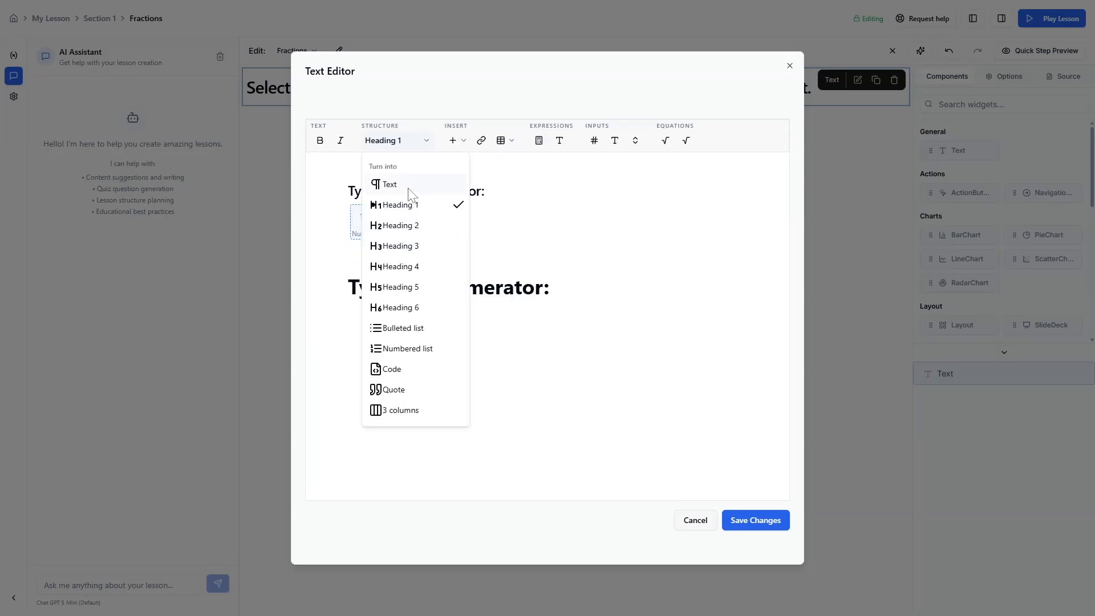
{"action": "left_click", "coordinate": [406, 226]}
{"action": "key", "text": "Return"}
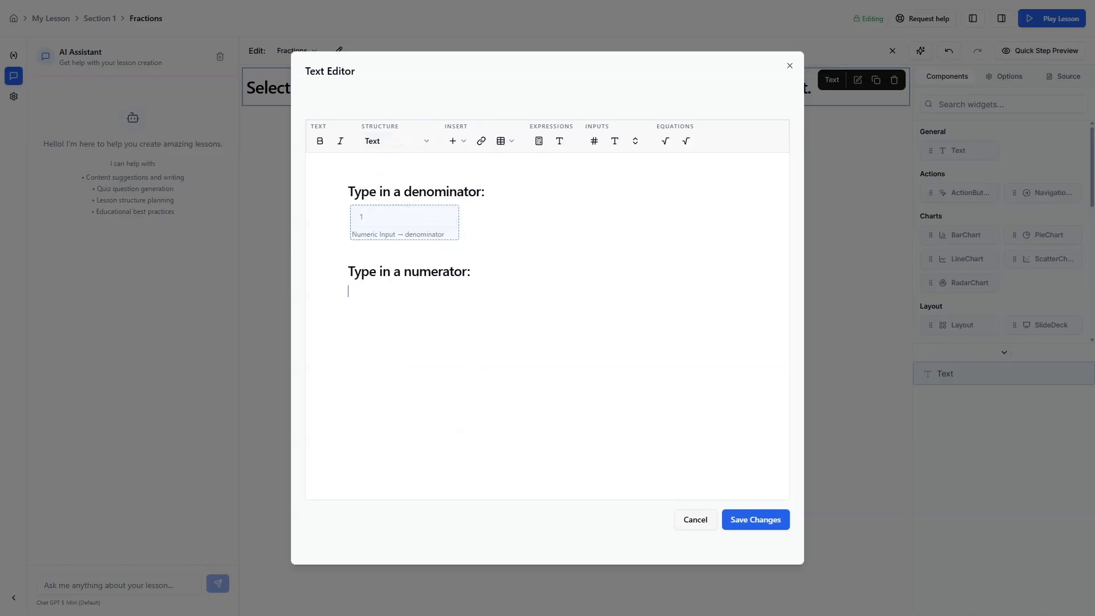
Insert a numeric input bound to a new Number variable "numerator" with initial value 0, and save the text changes.
{"action": "left_click", "coordinate": [595, 147]}
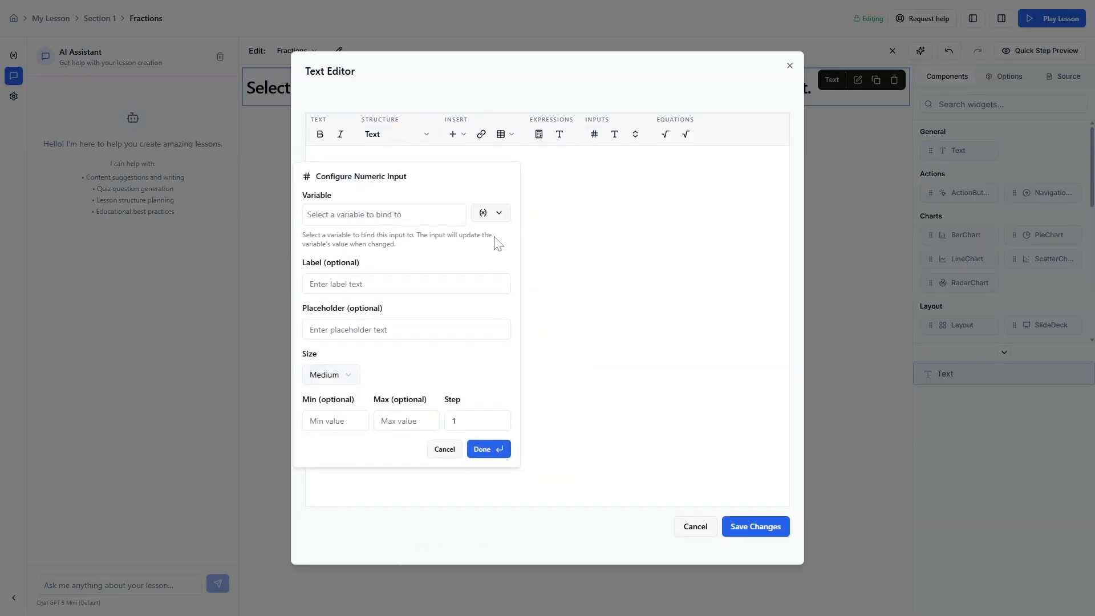
{"action": "left_click", "coordinate": [501, 215]}
{"action": "left_click", "coordinate": [477, 243]}
{"action": "type", "text": "numerator"}
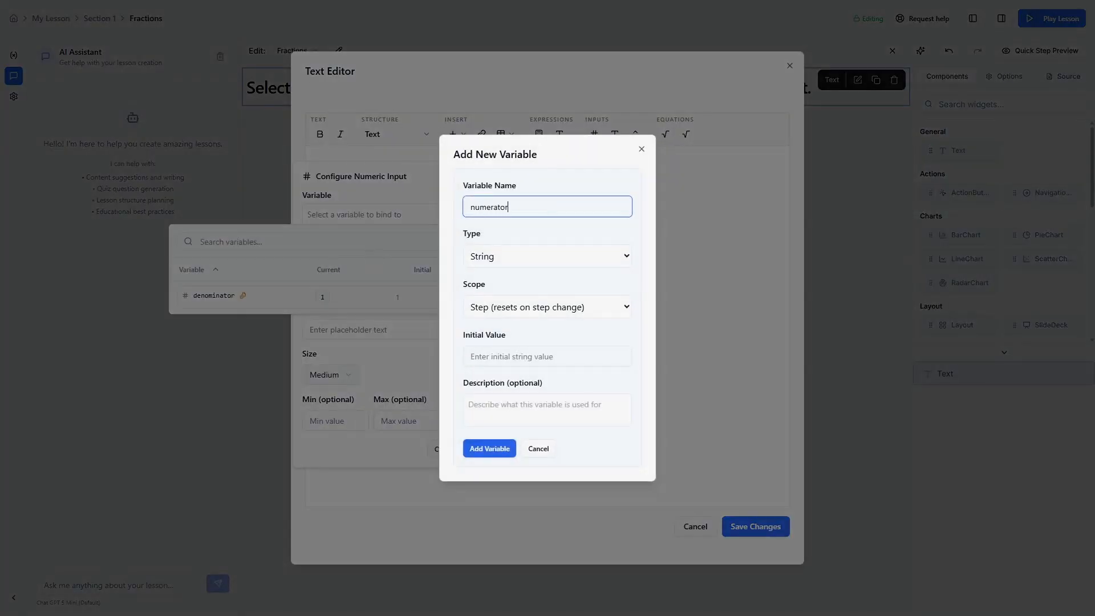
{"action": "left_click", "coordinate": [531, 260]}
{"action": "left_click", "coordinate": [484, 297]}
{"action": "left_click", "coordinate": [492, 356]}
{"action": "type", "text": "0"}
{"action": "left_click", "coordinate": [495, 449]}
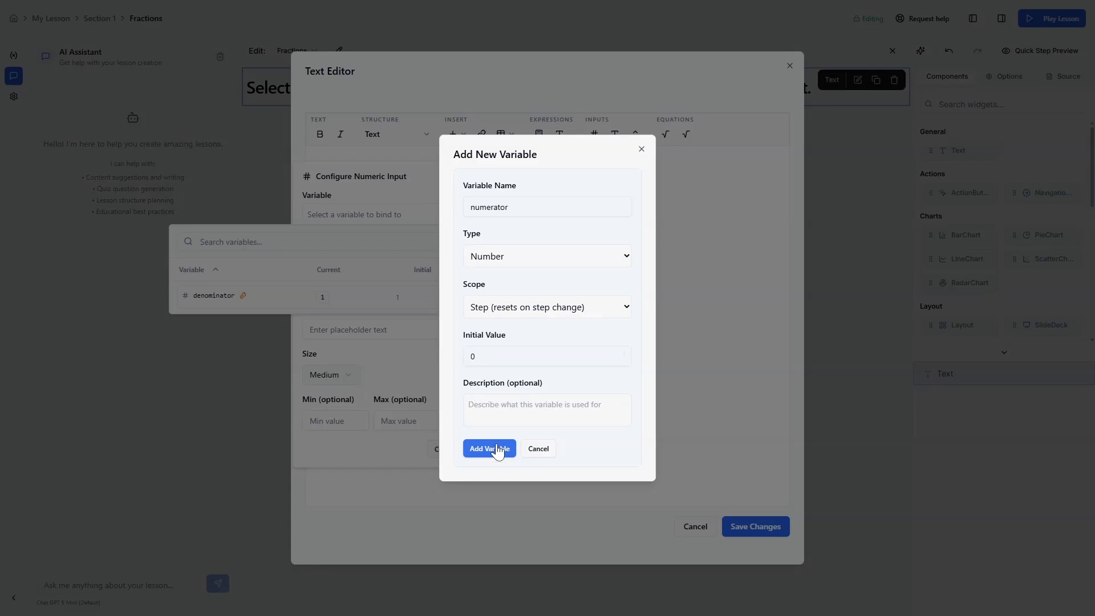
{"action": "left_click", "coordinate": [491, 459]}
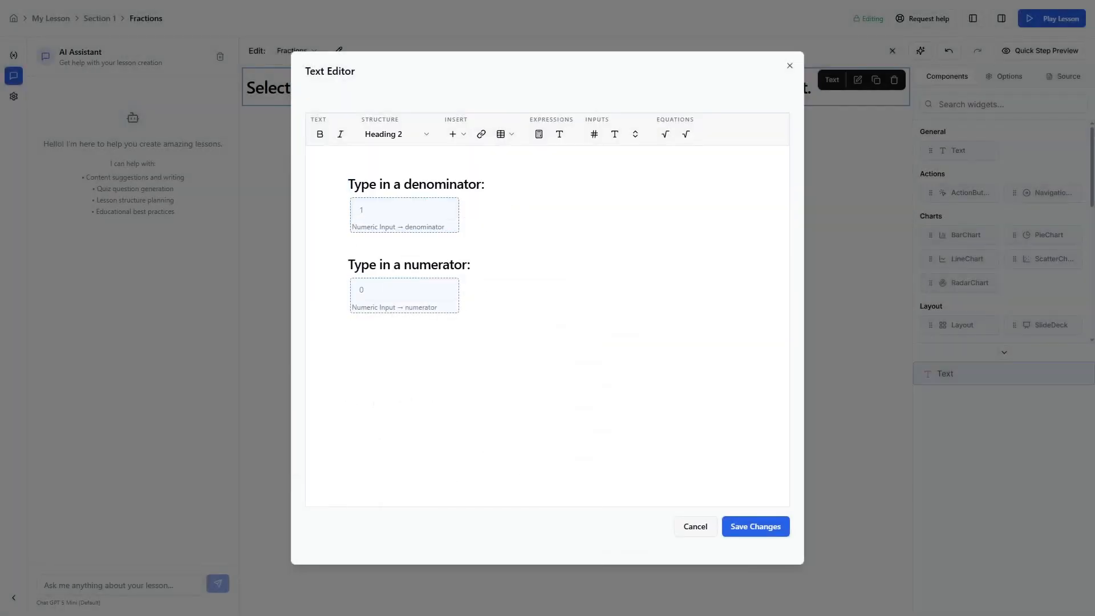
{"action": "left_click", "coordinate": [763, 528]}
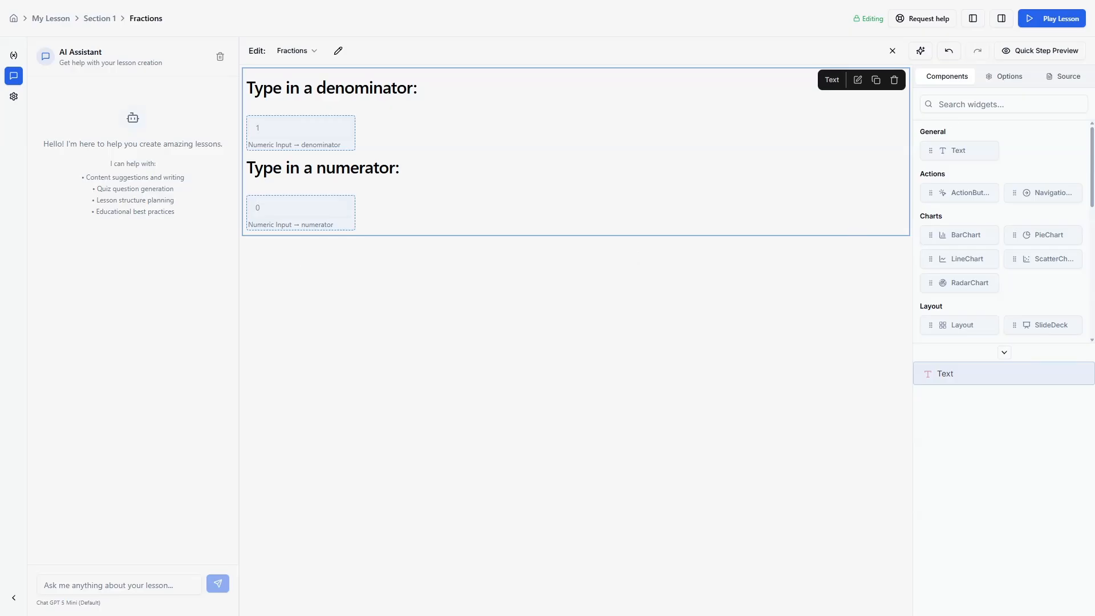
Add a FractionBar component from the Math group below the text.
{"action": "scroll", "coordinate": [1035, 183], "scroll_direction": "down", "scroll_amount": 2}
{"action": "scroll", "coordinate": [1029, 182], "scroll_direction": "down", "scroll_amount": 4}
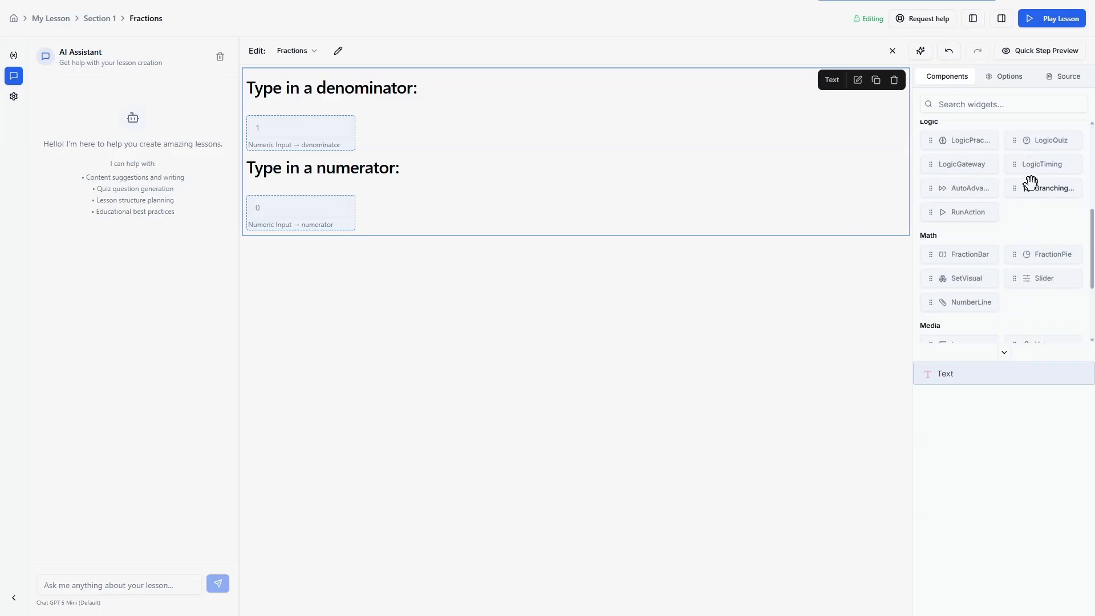
{"action": "left_click_drag", "start_coordinate": [958, 194], "coordinate": [507, 265]}
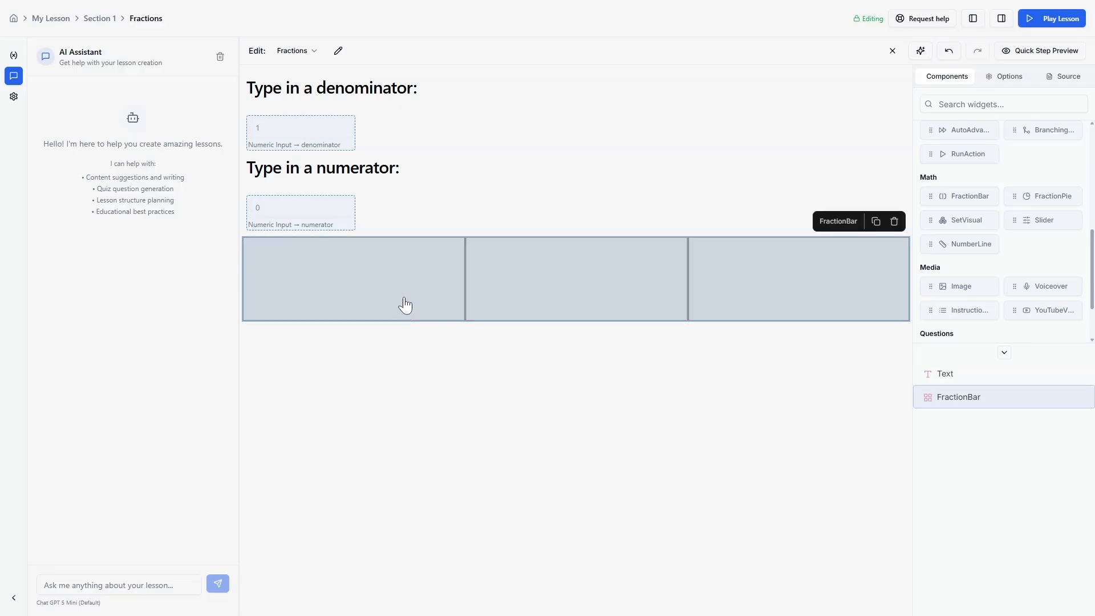
Replace the FractionBar's Segments value with the denominator variable.
{"action": "left_click", "coordinate": [1005, 77]}
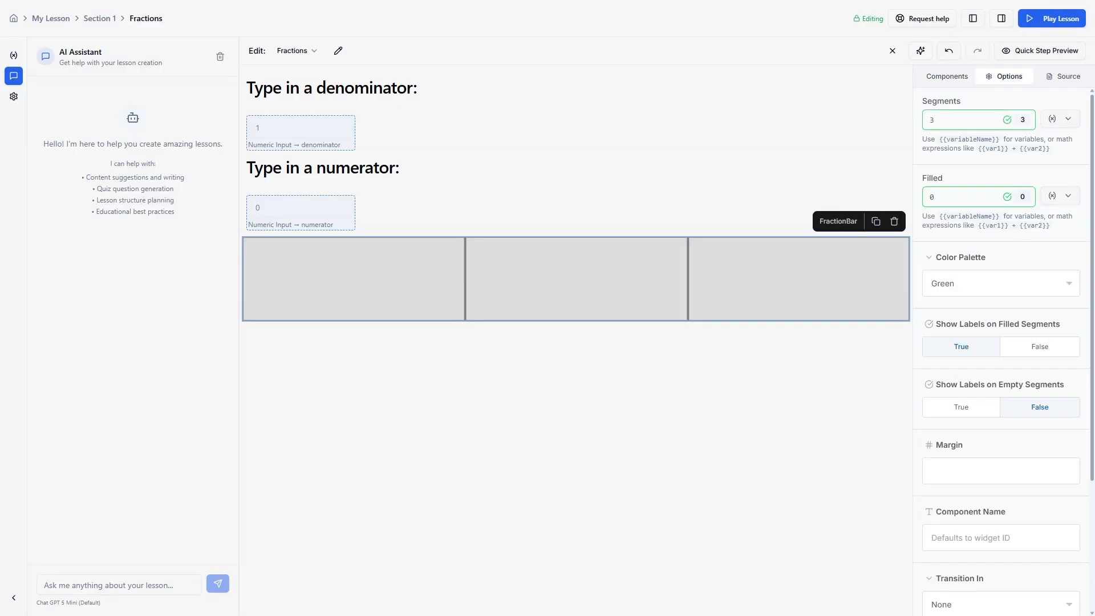
{"action": "key", "text": "Tab"}
{"action": "left_click_drag", "start_coordinate": [972, 118], "coordinate": [898, 119]}
{"action": "key", "text": "BackSpace"}
{"action": "left_click", "coordinate": [1061, 122]}
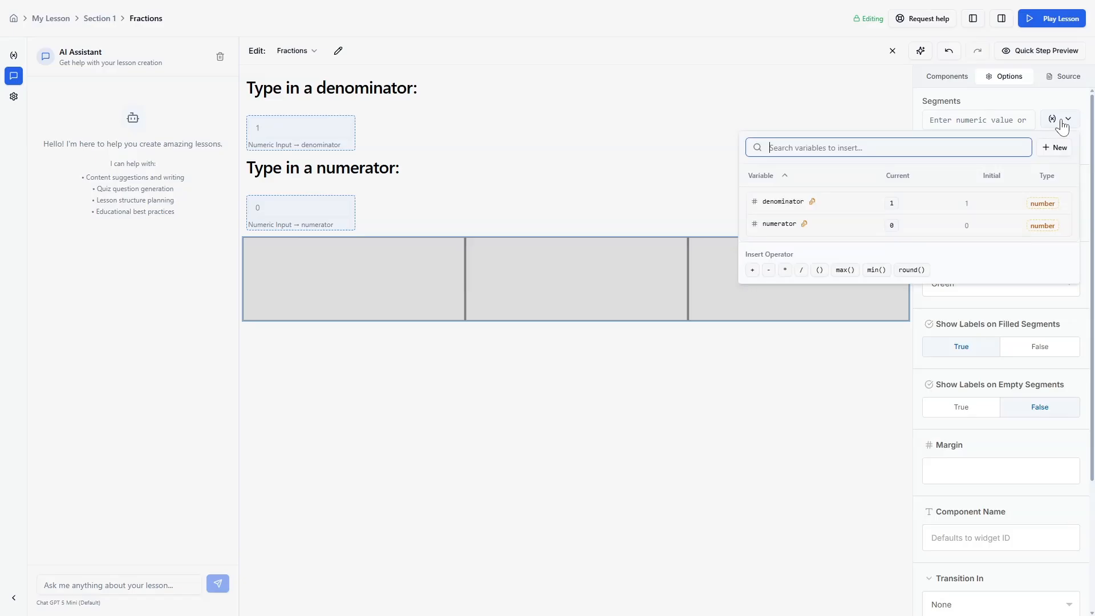
{"action": "left_click", "coordinate": [759, 202]}
Replace the FractionBar's Filled value with the numerator variable.
{"action": "left_click_drag", "start_coordinate": [947, 201], "coordinate": [904, 203]}
{"action": "key", "text": "BackSpace"}
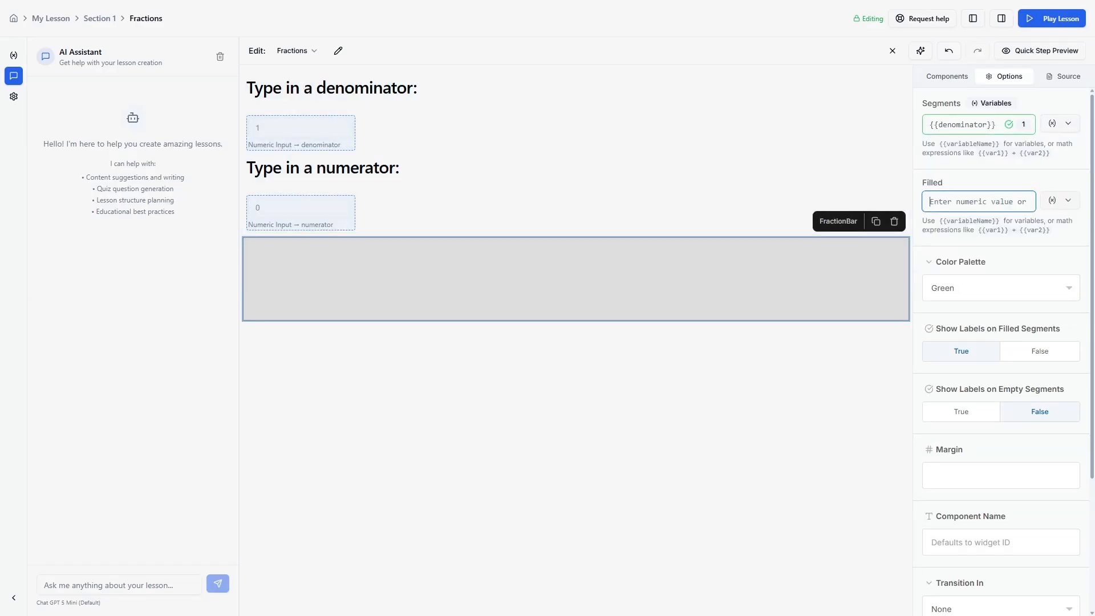
{"action": "left_click", "coordinate": [1070, 207]}
{"action": "left_click", "coordinate": [776, 307]}
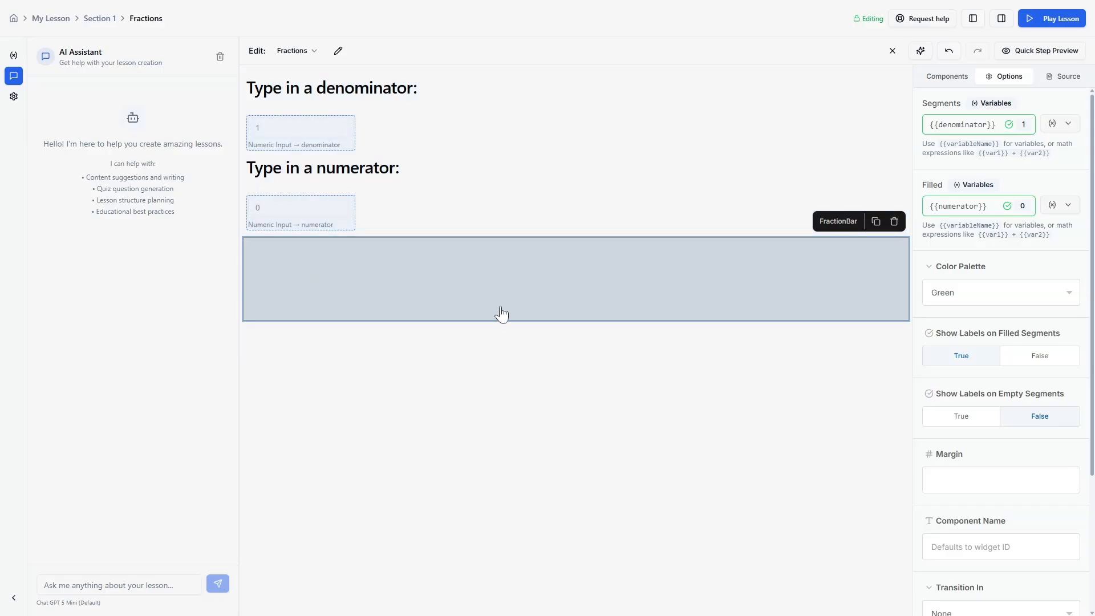
Preview the step with denominator 5 and numerator 3, view the lesson's variables, and return to editing.
{"action": "left_click", "coordinate": [1040, 54]}
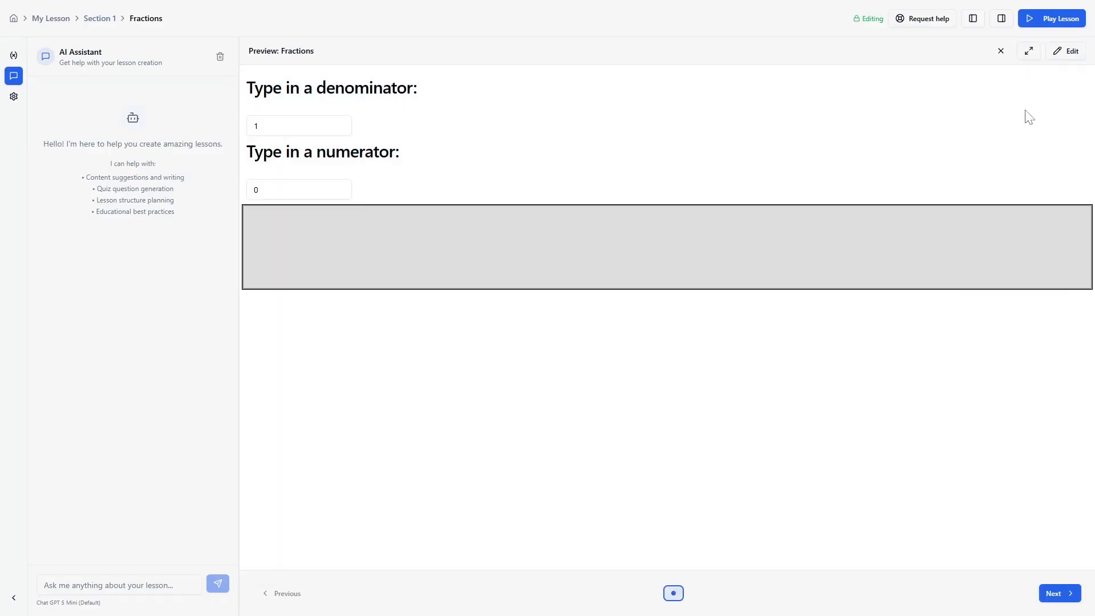
{"action": "left_click_drag", "start_coordinate": [274, 126], "coordinate": [235, 128]}
{"action": "type", "text": "5"}
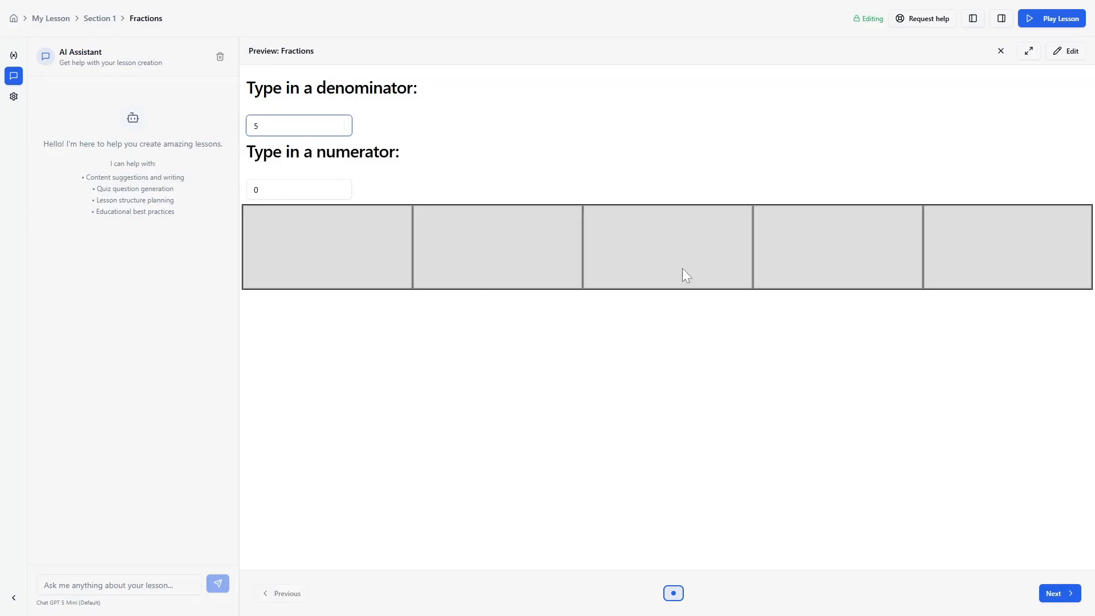
{"action": "left_click", "coordinate": [305, 191]}
{"action": "key", "text": "BackSpace"}
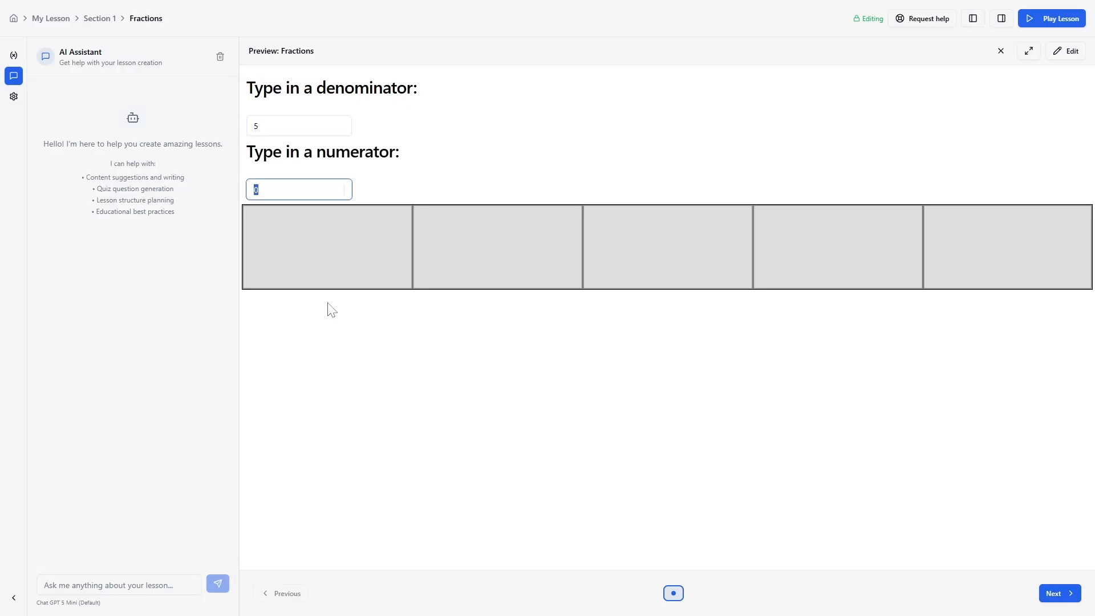
{"action": "type", "text": "3"}
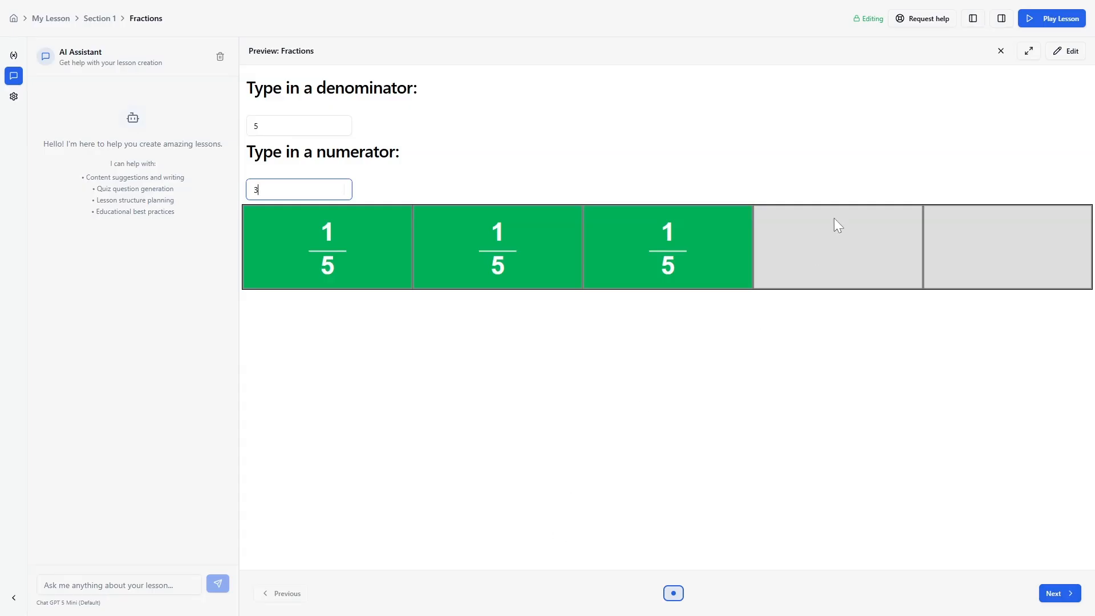
{"action": "left_click", "coordinate": [14, 55]}
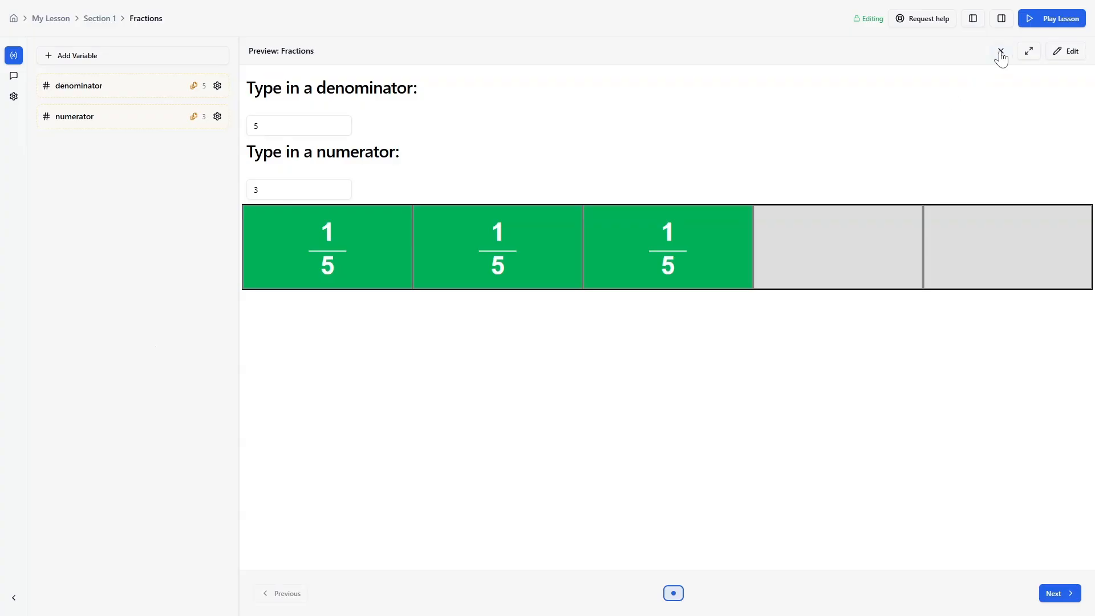
{"action": "left_click", "coordinate": [1071, 60]}
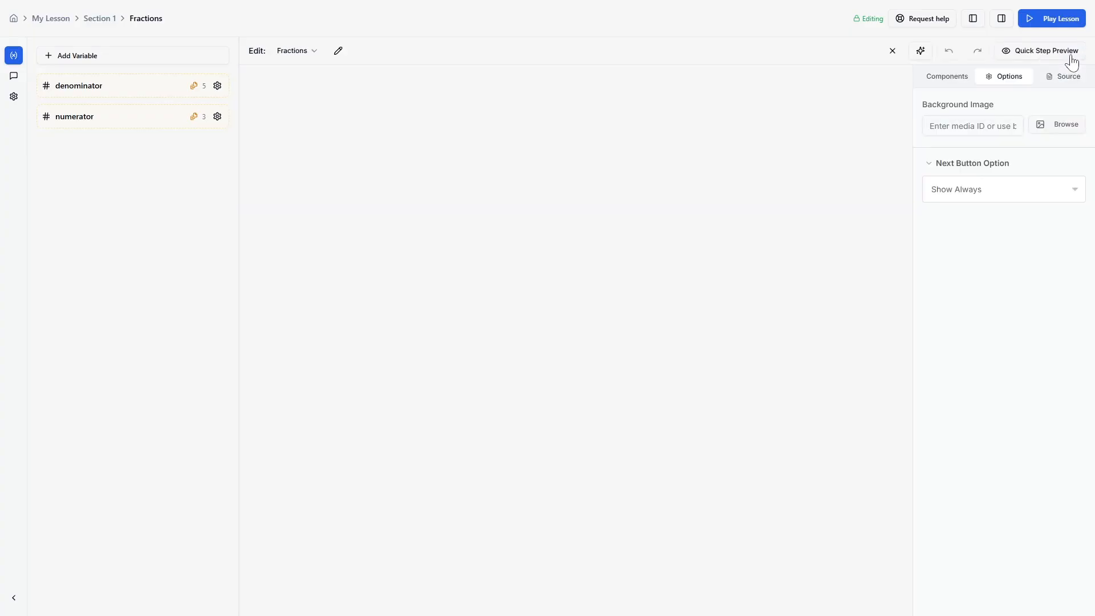
Delete the text component holding the numeric inputs and add a Slider from the Math group below the fraction bar.
{"action": "left_click", "coordinate": [591, 118]}
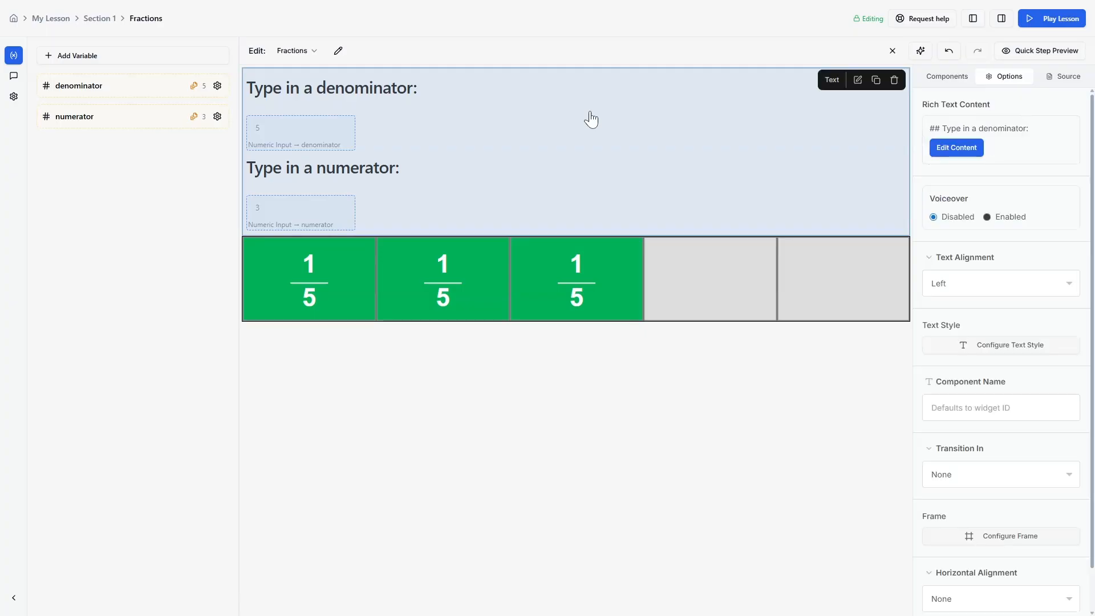
{"action": "left_click", "coordinate": [895, 81]}
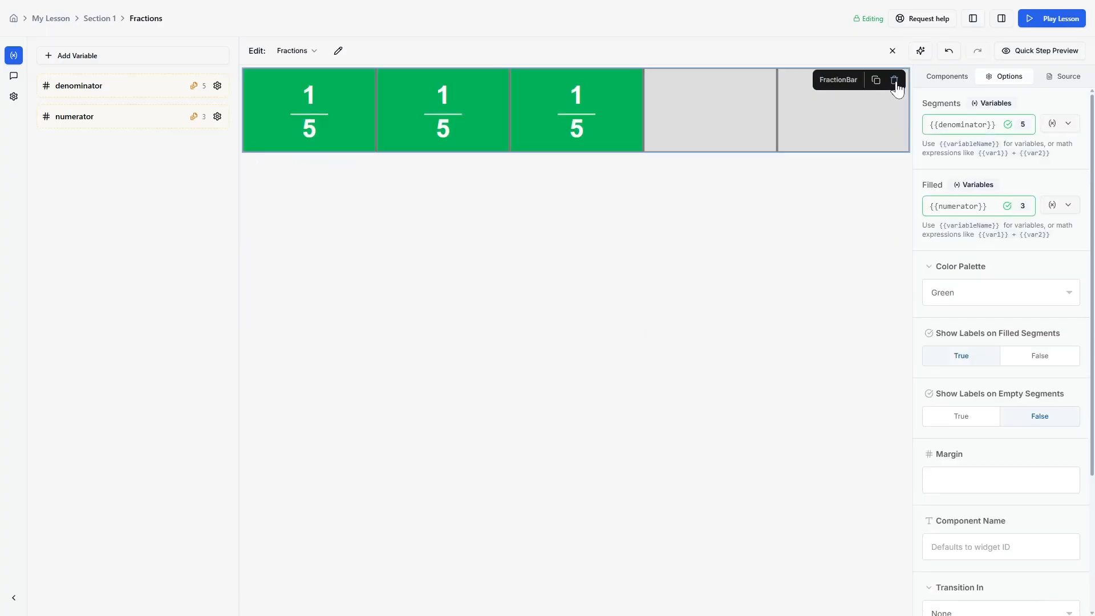
{"action": "scroll", "coordinate": [1036, 195], "scroll_direction": "down", "scroll_amount": 3}
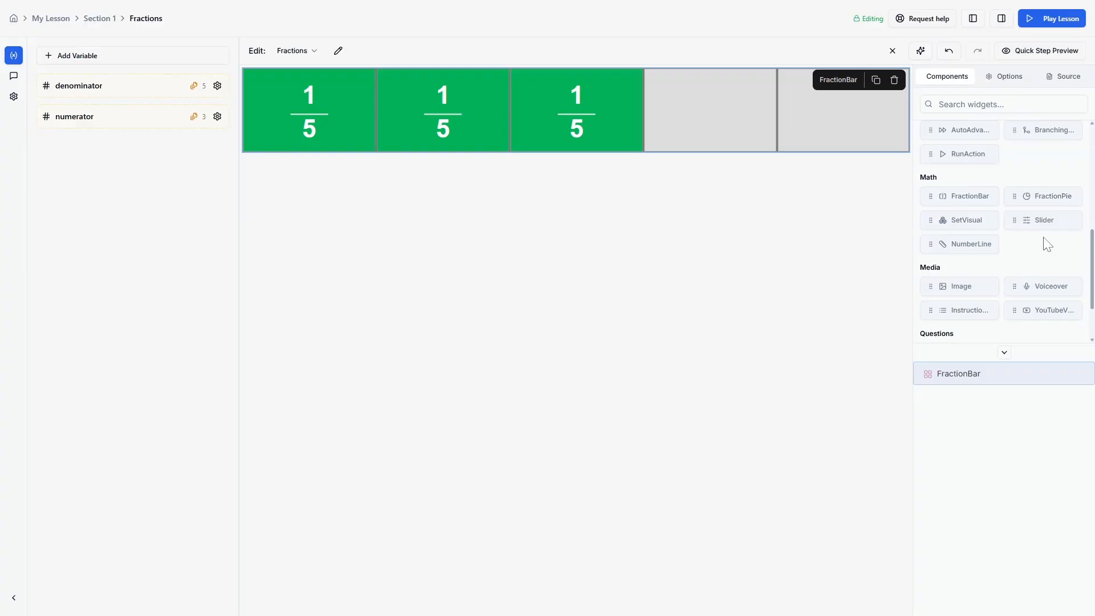
{"action": "left_click_drag", "start_coordinate": [1045, 217], "coordinate": [523, 337]}
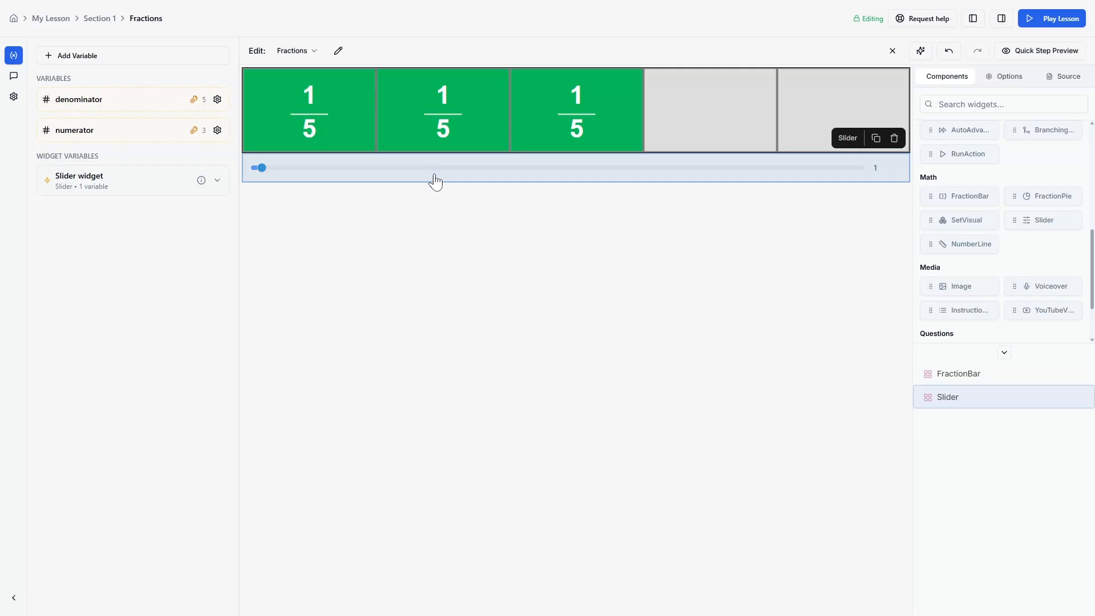
Replace the FractionBar's Segments value with the slider's sliderValue variable and set its Filled value to 1.
{"action": "left_click", "coordinate": [117, 185]}
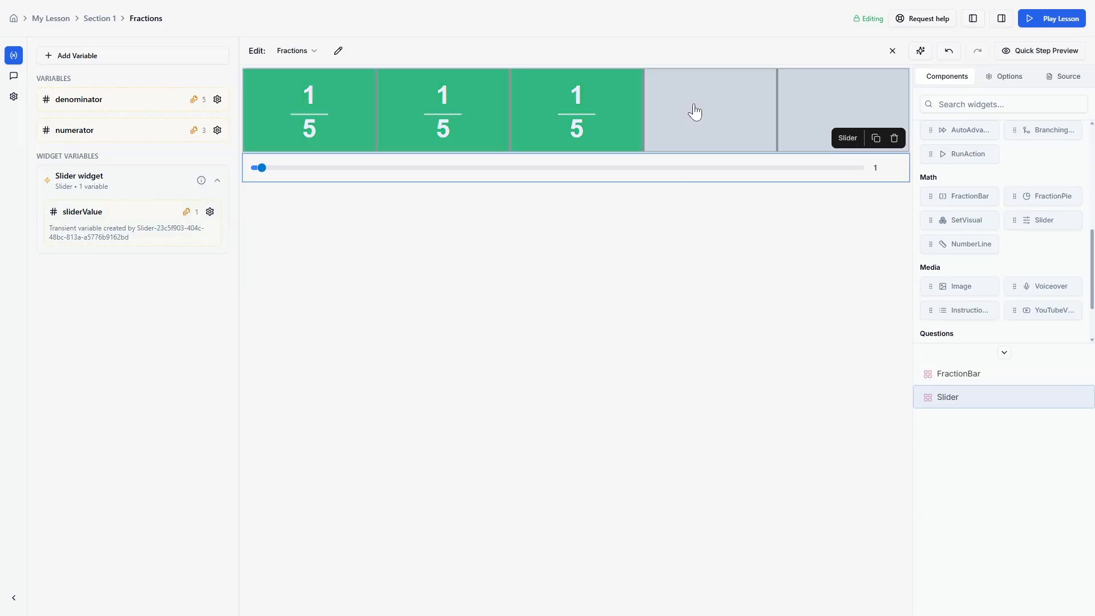
{"action": "left_click", "coordinate": [667, 133]}
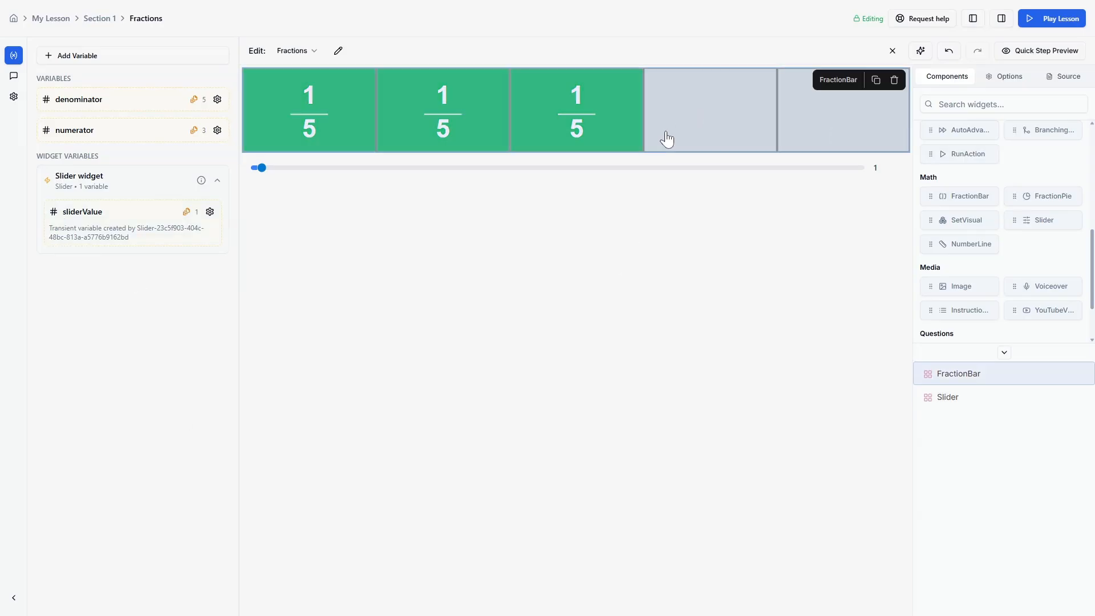
{"action": "left_click", "coordinate": [1002, 77]}
{"action": "left_click_drag", "start_coordinate": [996, 125], "coordinate": [916, 125]}
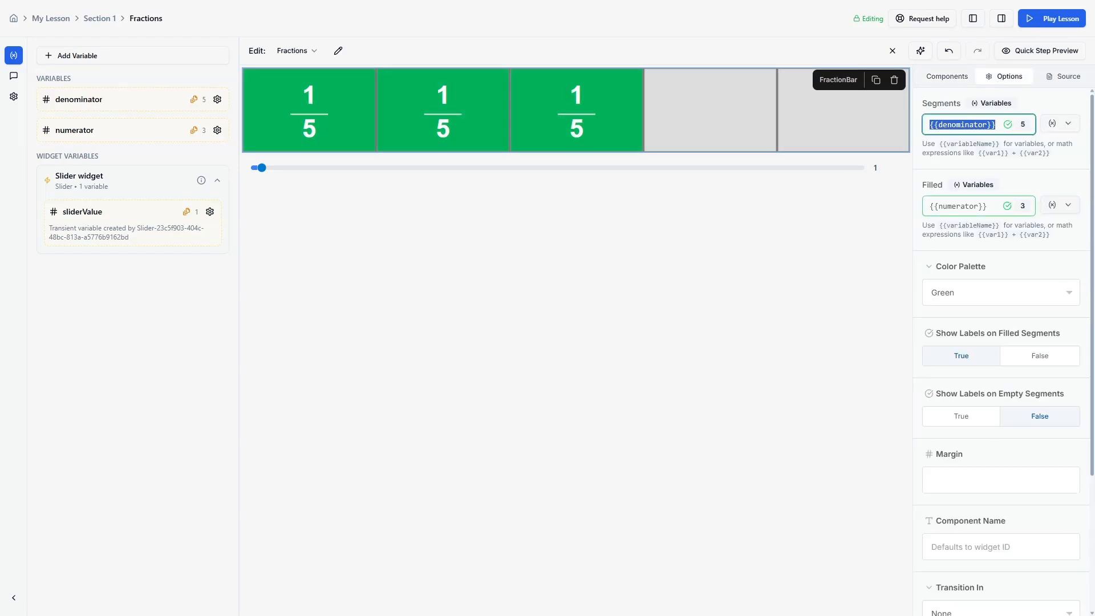
{"action": "key", "text": "BackSpace"}
{"action": "left_click", "coordinate": [1054, 119]}
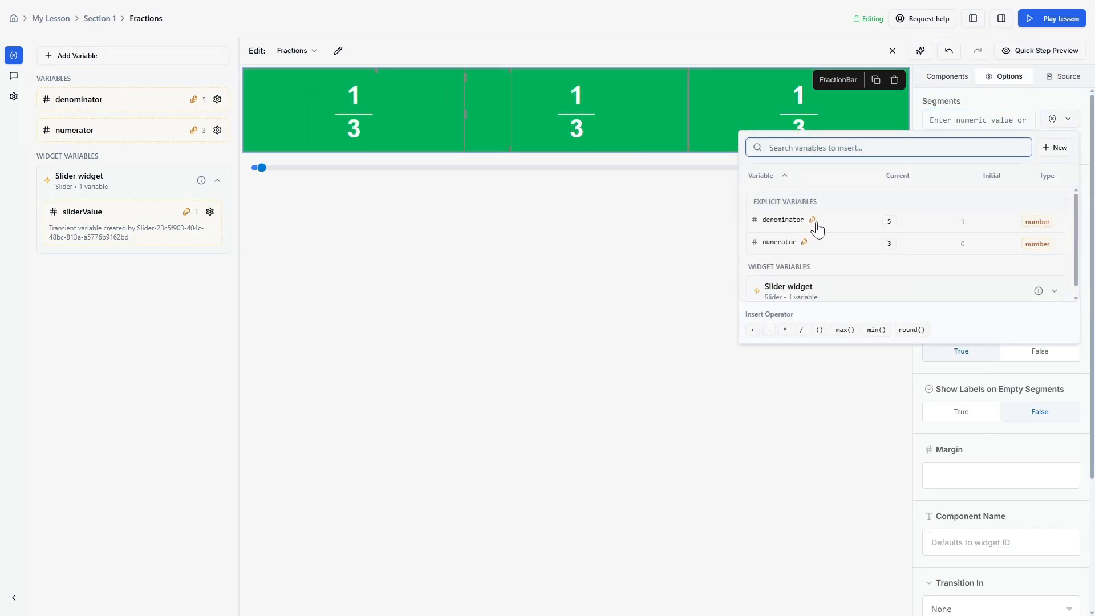
{"action": "scroll", "coordinate": [827, 280], "scroll_direction": "down", "scroll_amount": 1}
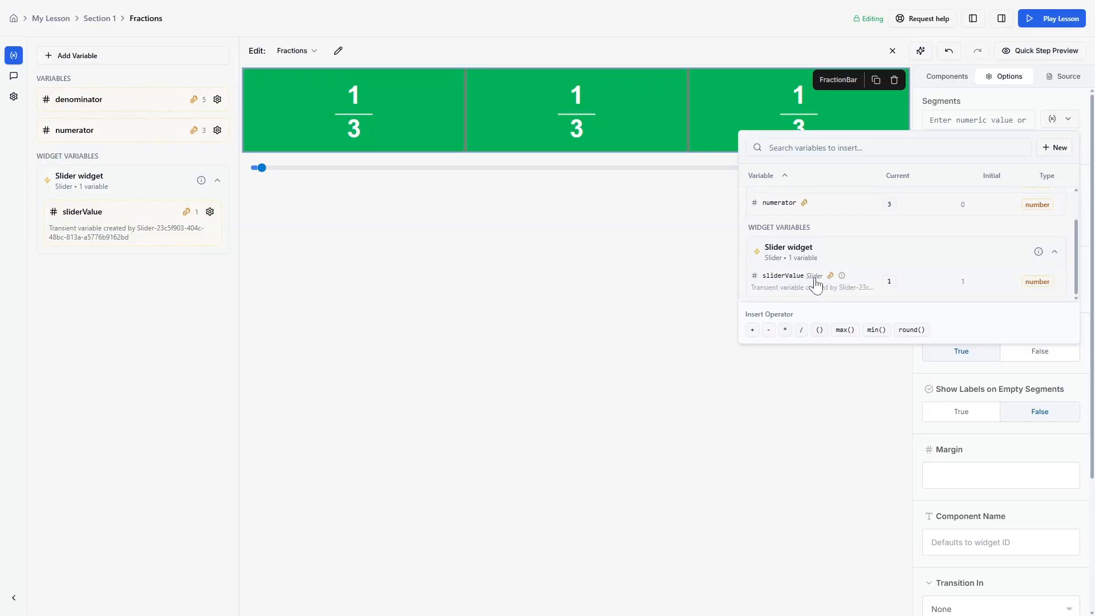
{"action": "left_click", "coordinate": [799, 283]}
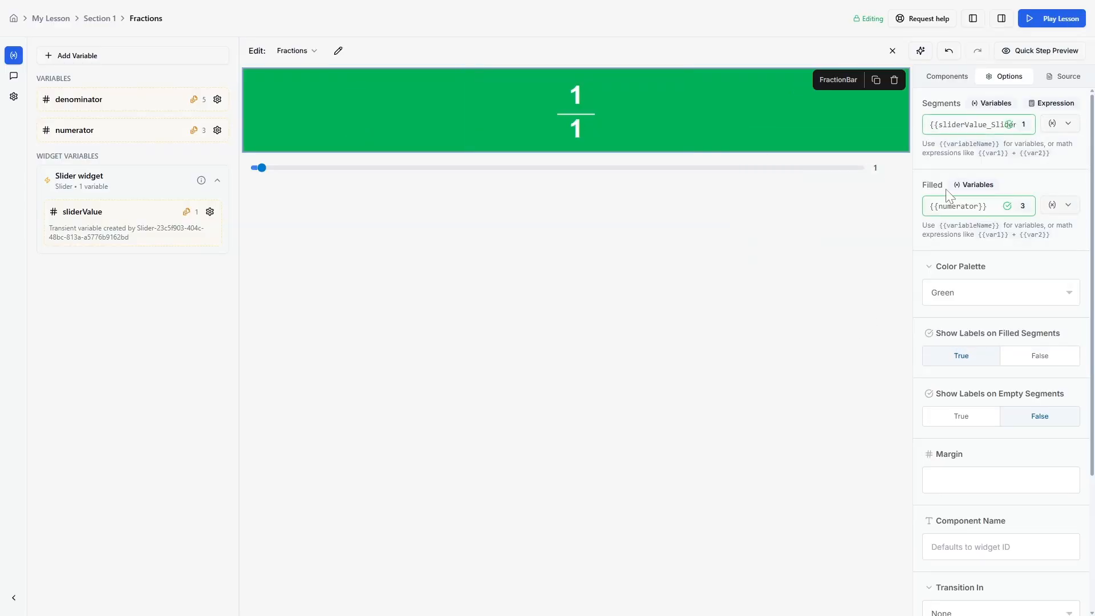
{"action": "left_click_drag", "start_coordinate": [990, 207], "coordinate": [924, 208]}
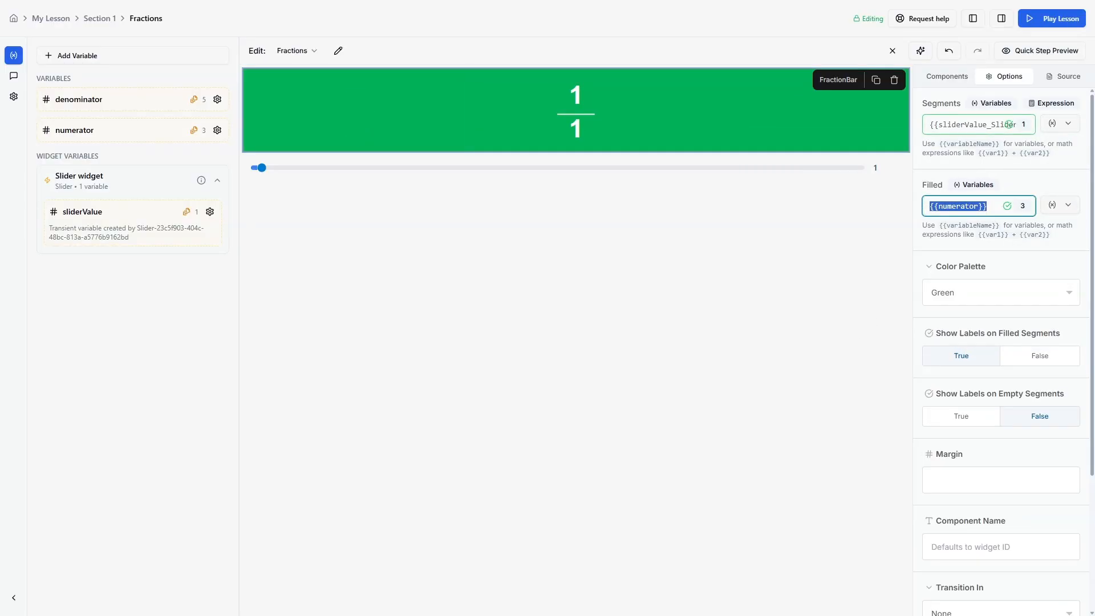
{"action": "type", "text": "1"}
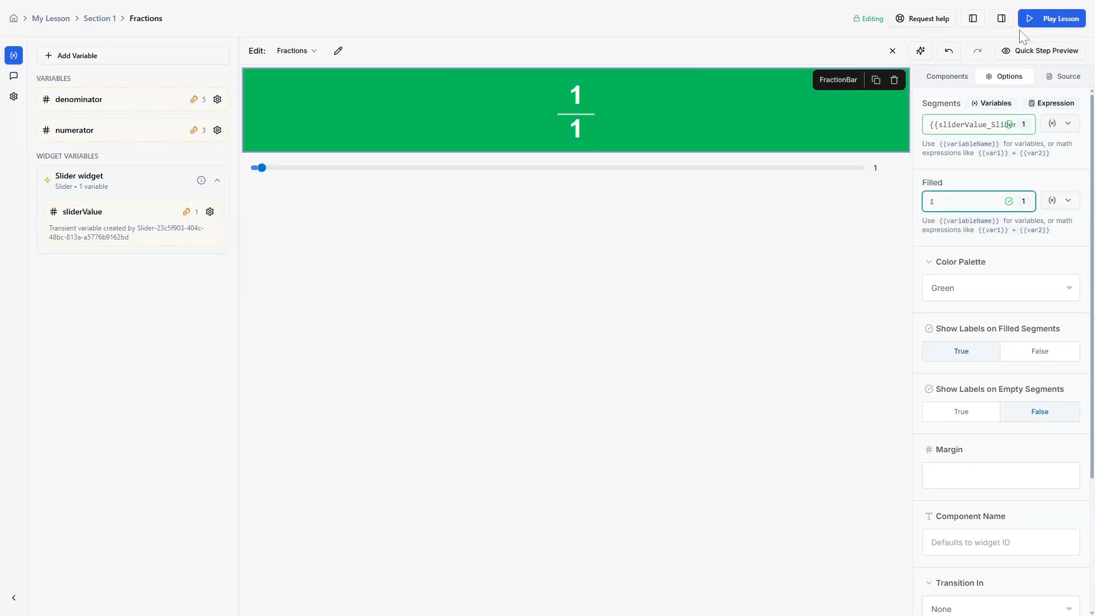
Preview the step, test the slider by raising it to 65 and lowering it again, and return to editing.
{"action": "left_click", "coordinate": [1034, 54]}
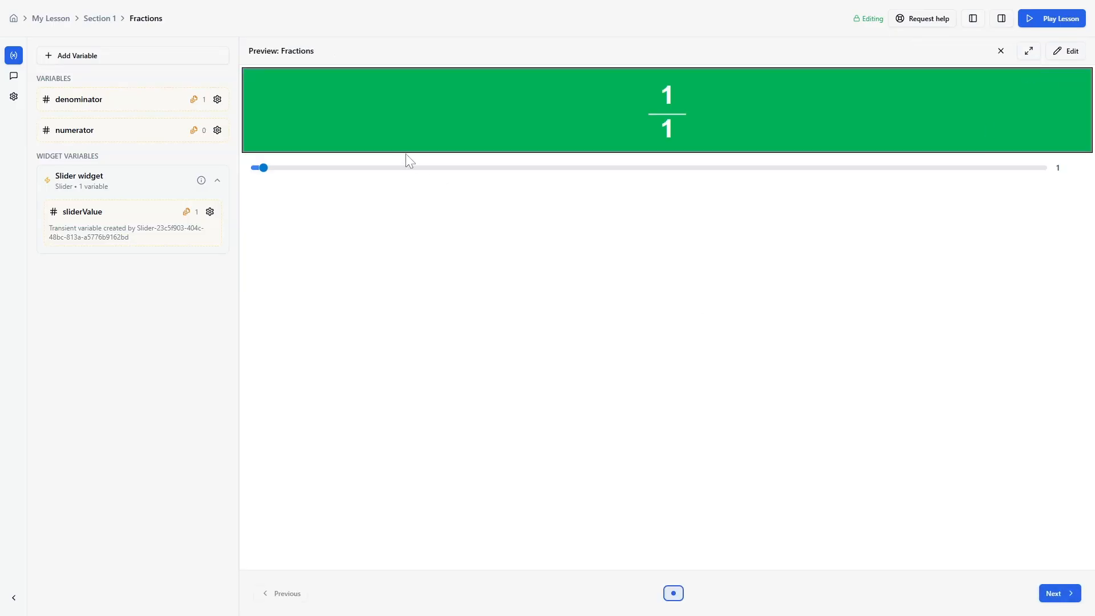
{"action": "left_click_drag", "start_coordinate": [265, 171], "coordinate": [768, 169]}
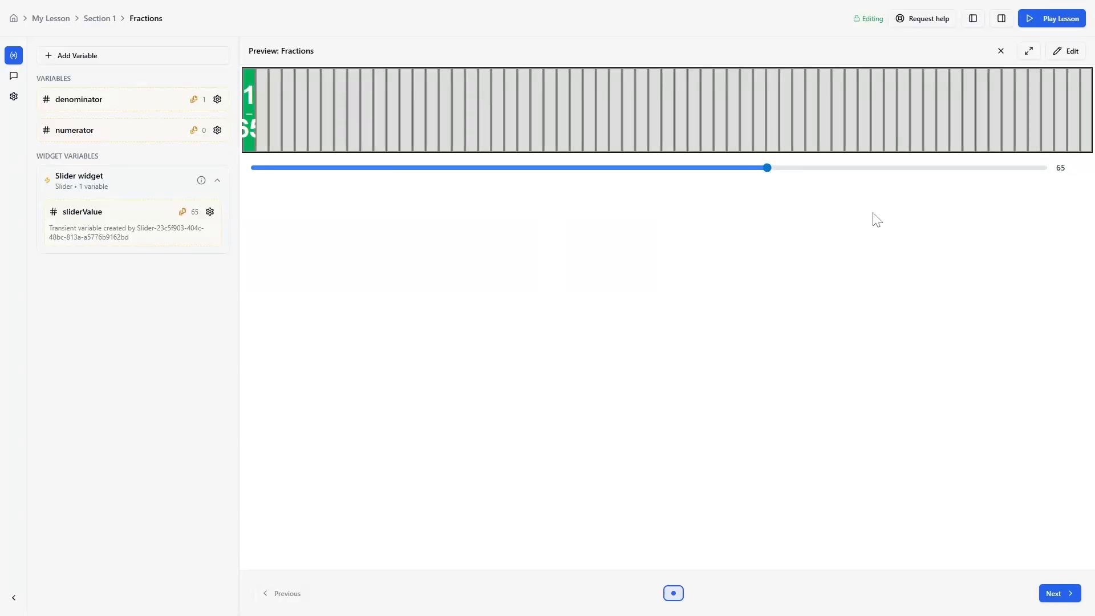
{"action": "left_click_drag", "start_coordinate": [768, 174], "coordinate": [333, 183]}
{"action": "left_click", "coordinate": [1078, 53]}
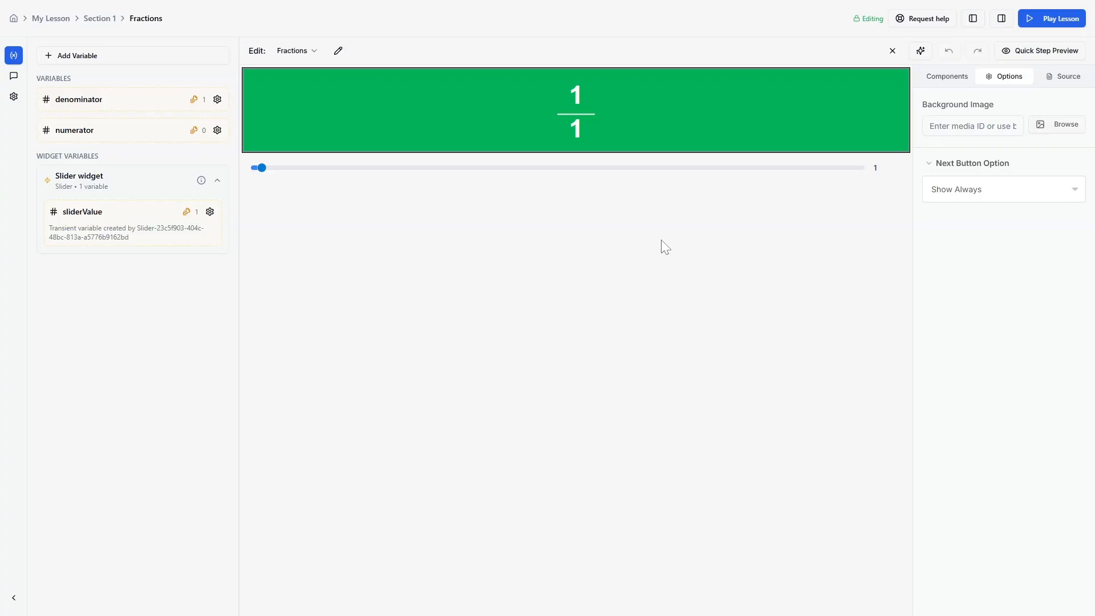
Generate step content with AI from "Create another slider to control the number of filled segments in my fraction bar." and save the result.
{"action": "left_click", "coordinate": [921, 51]}
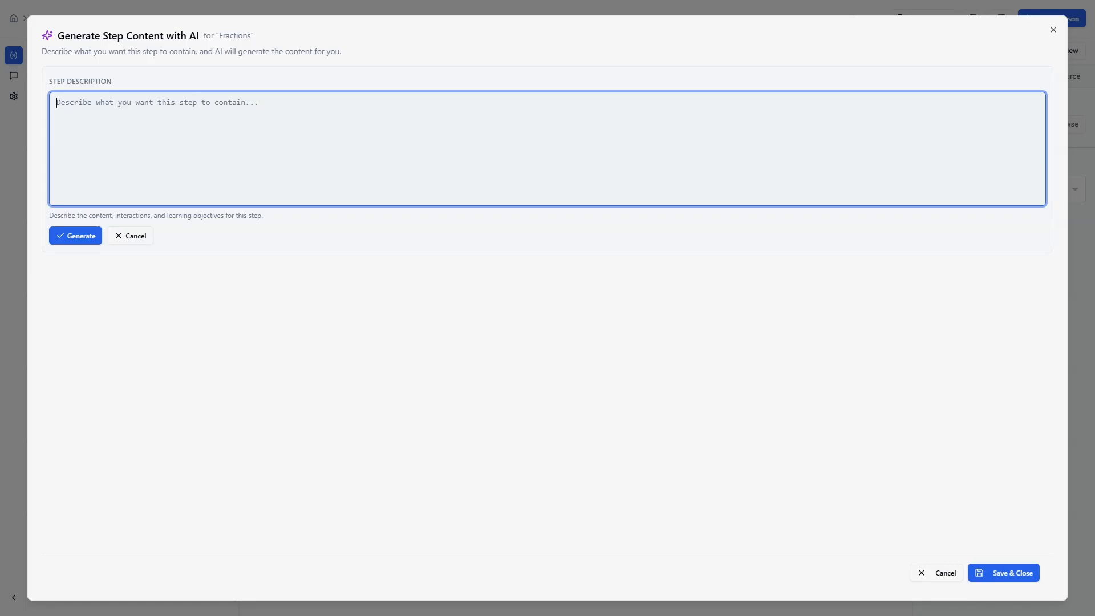
{"action": "type", "text": "Creat"}
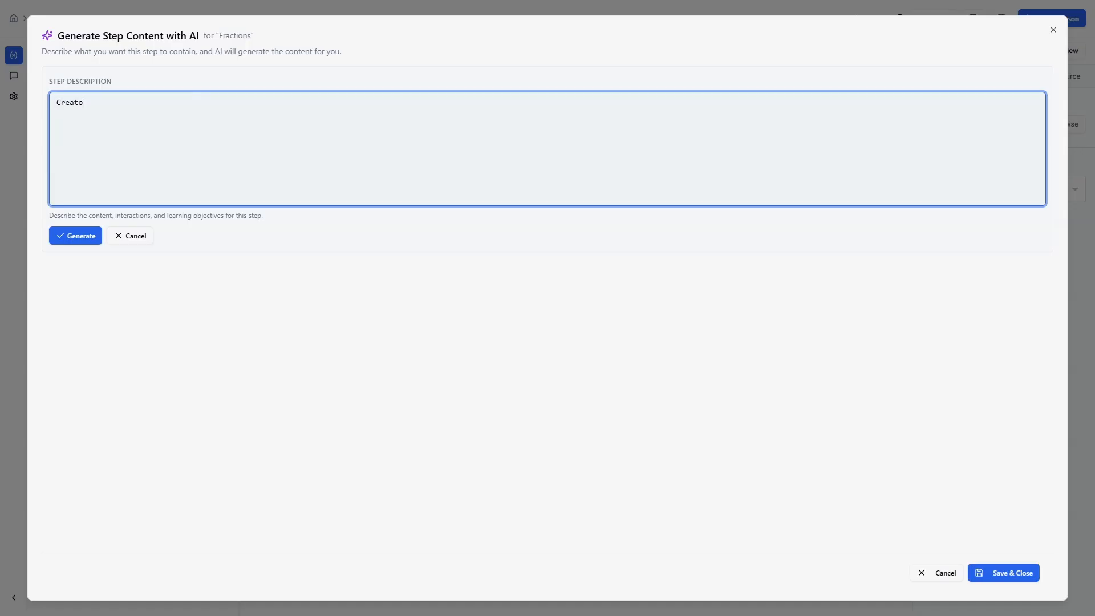
{"action": "type", "text": "e another slider to control the number of filled segments in my fraction bar."}
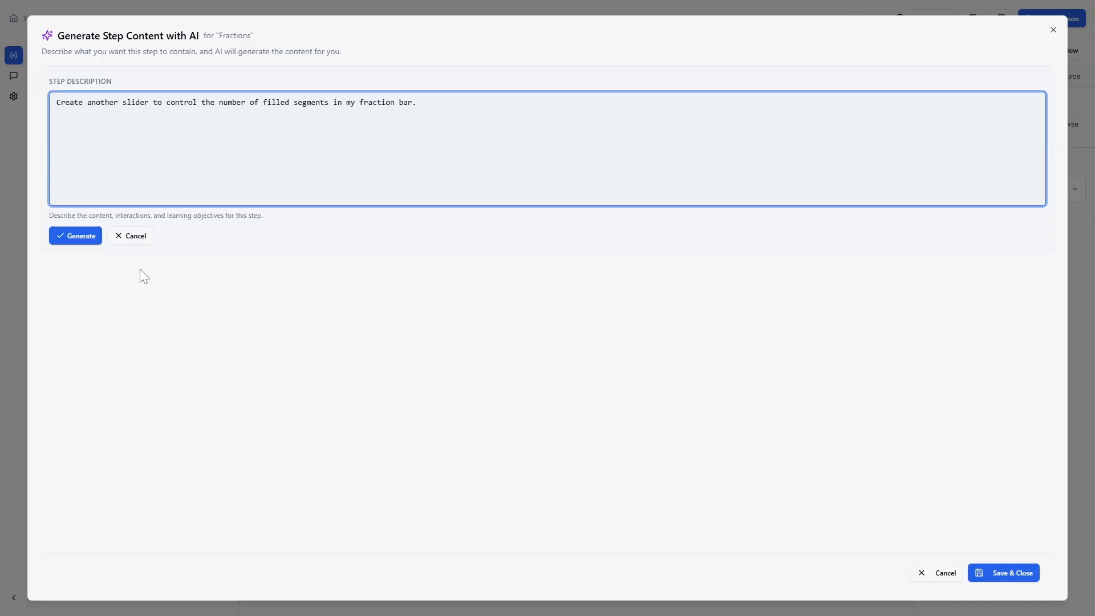
{"action": "left_click", "coordinate": [69, 239]}
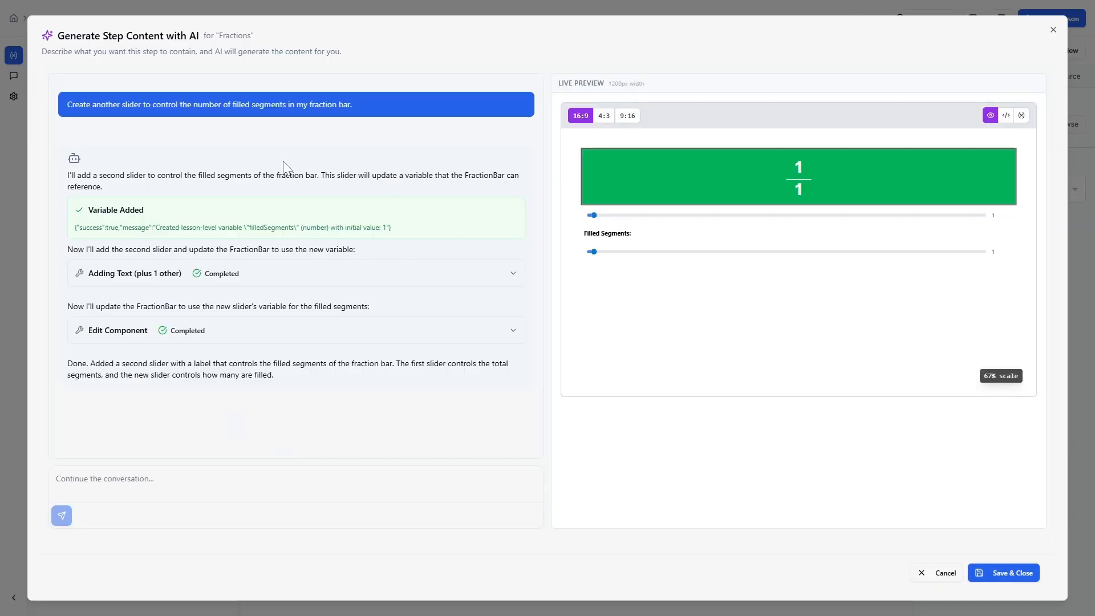
{"action": "left_click", "coordinate": [1017, 577]}
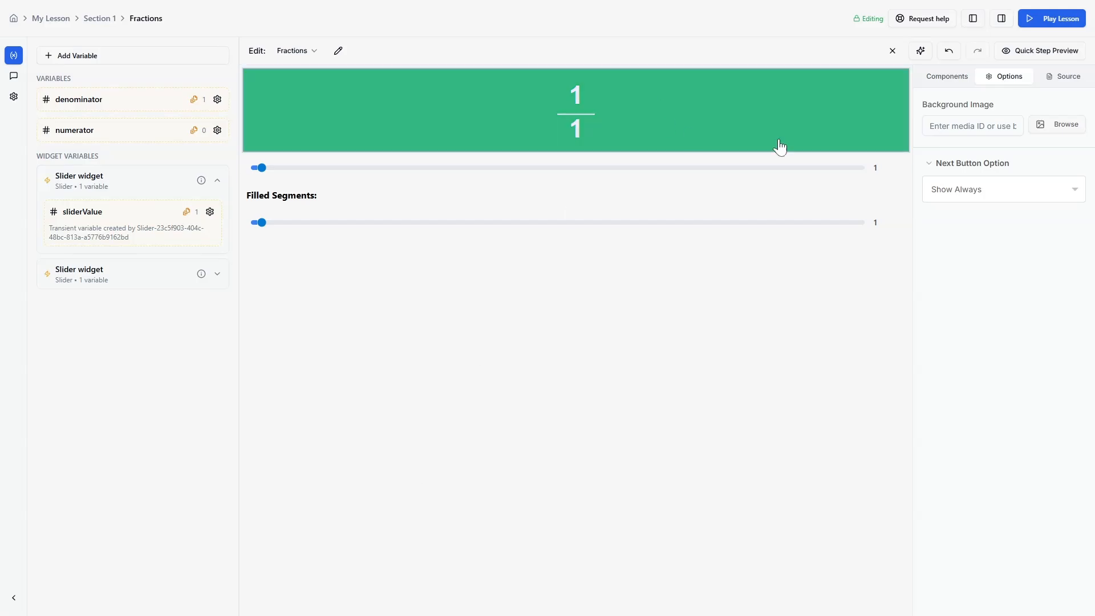
Preview the step with the segments slider at 11 and the Filled Segments slider at 2, and close it to the lesson structure.
{"action": "left_click", "coordinate": [1044, 51]}
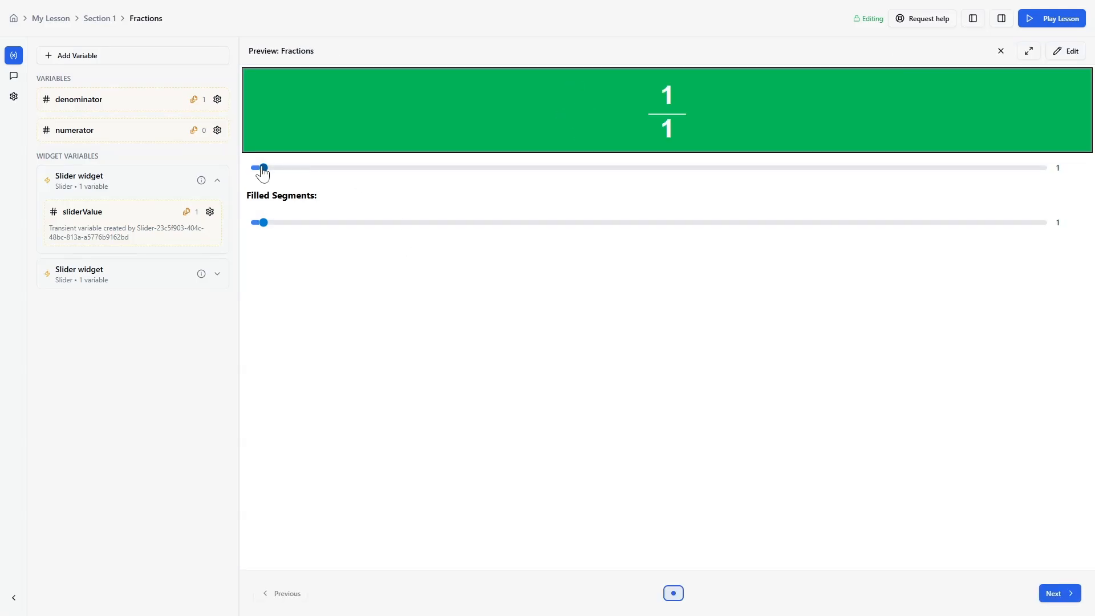
{"action": "left_click_drag", "start_coordinate": [263, 168], "coordinate": [342, 168]}
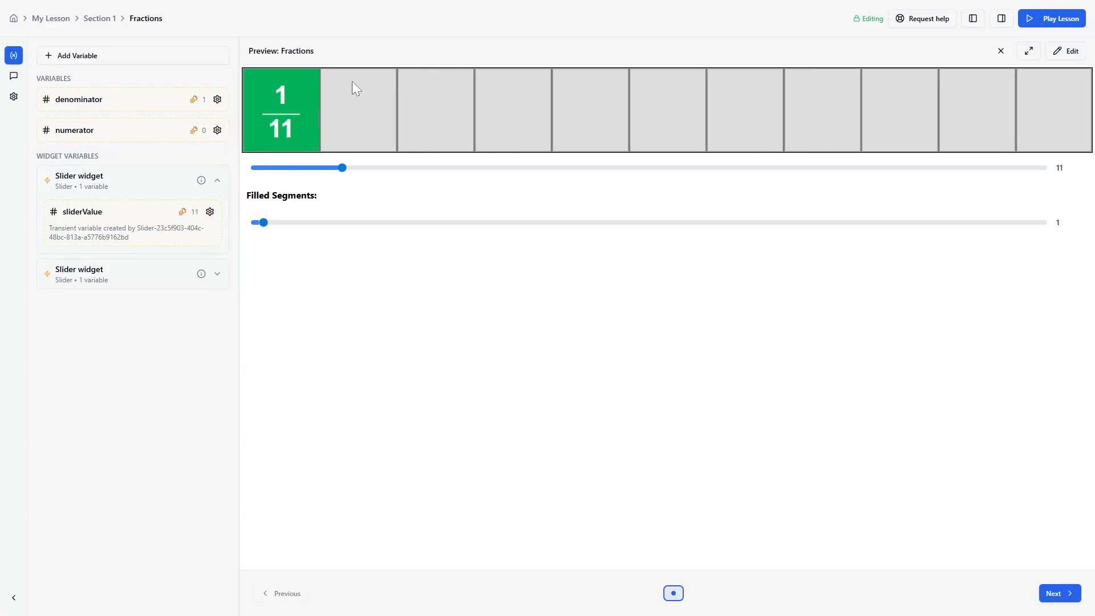
{"action": "mouse_move", "coordinate": [263, 223]}
{"action": "left_mouse_down"}
{"action": "mouse_move", "coordinate": [348, 228]}
{"action": "mouse_move", "coordinate": [281, 234]}
{"action": "mouse_move", "coordinate": [327, 239]}
{"action": "mouse_move", "coordinate": [272, 235]}
{"action": "left_mouse_up"}
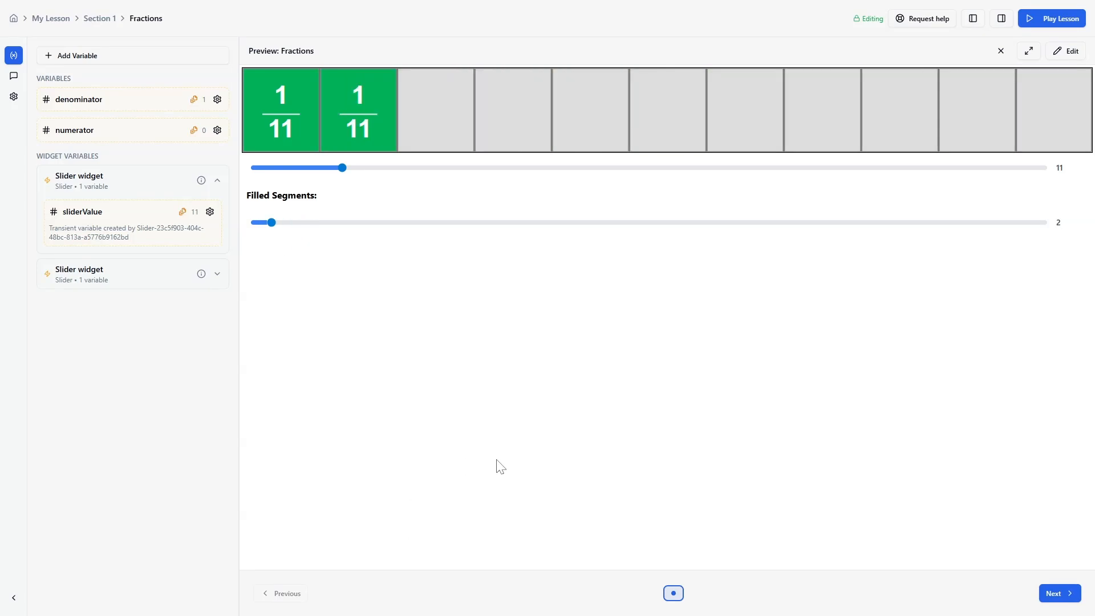
{"action": "left_click", "coordinate": [1002, 53]}
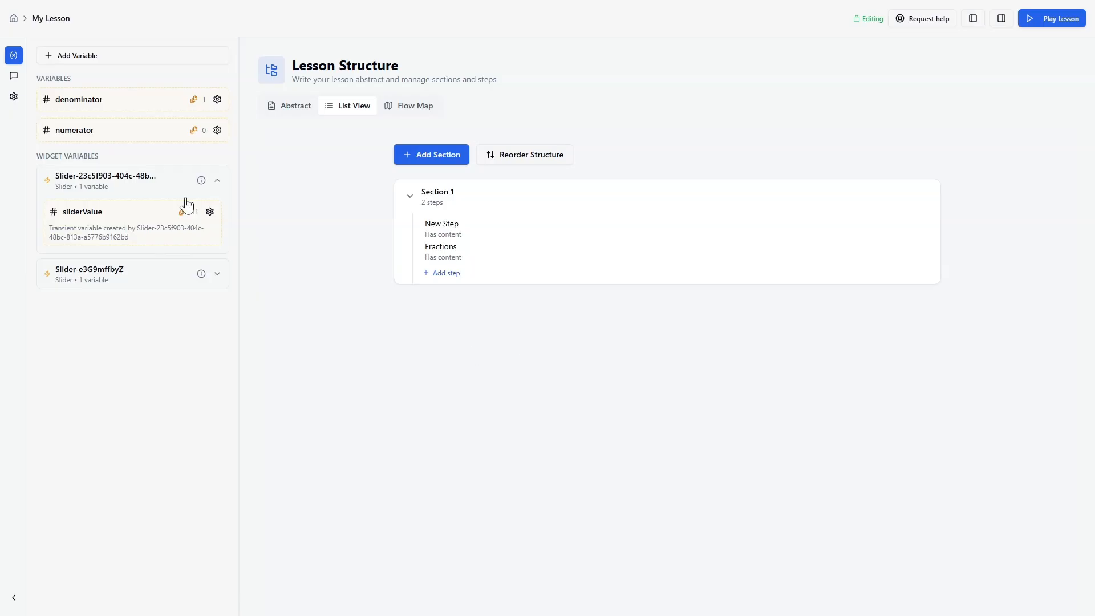
Ask the AI Assistant to "Create two new sections with 2 steps each" and confirm both proposed sections.
{"action": "left_click", "coordinate": [13, 76]}
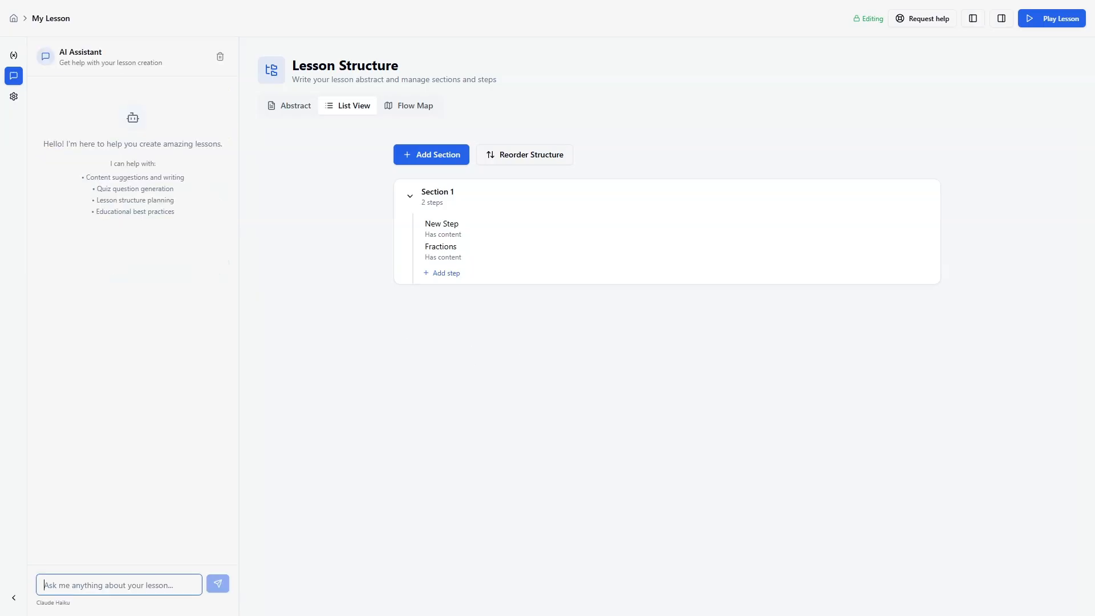
{"action": "type", "text": "Create two new sections with 2 steps each"}
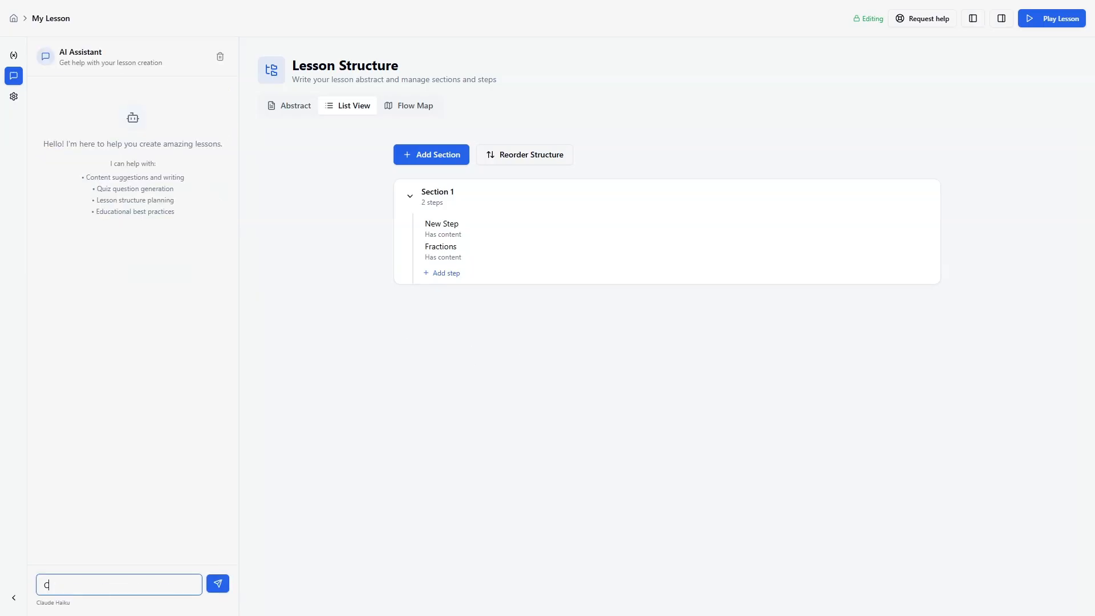
{"action": "key", "text": "Return"}
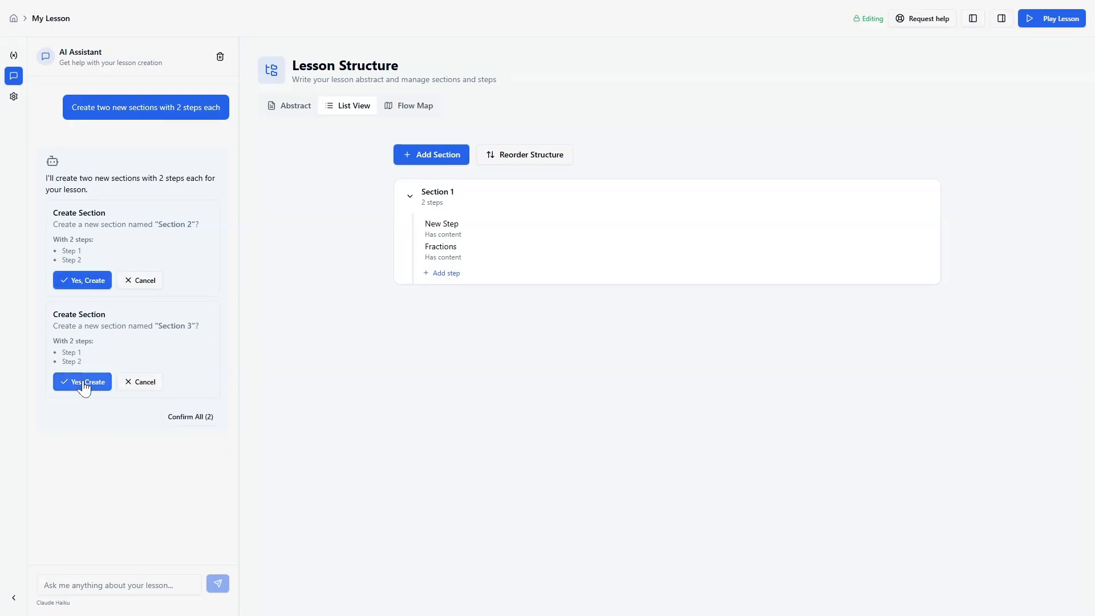
{"action": "left_click", "coordinate": [179, 419]}
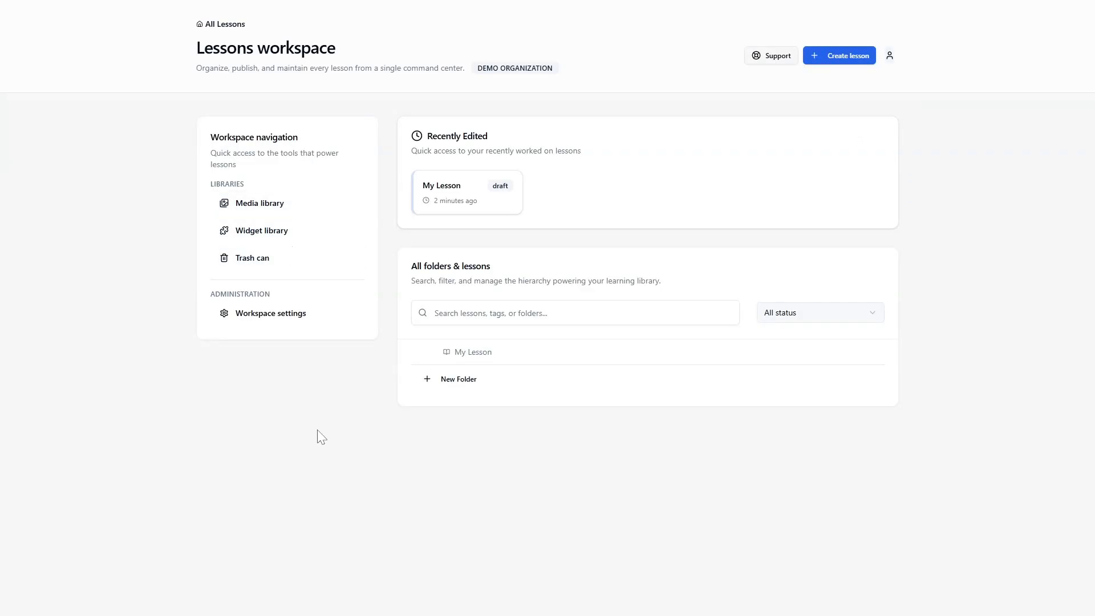
View the media library and its AI image generation form, close the form, and return to the lessons workspace.
{"action": "mouse_move", "coordinate": [244, 218]}
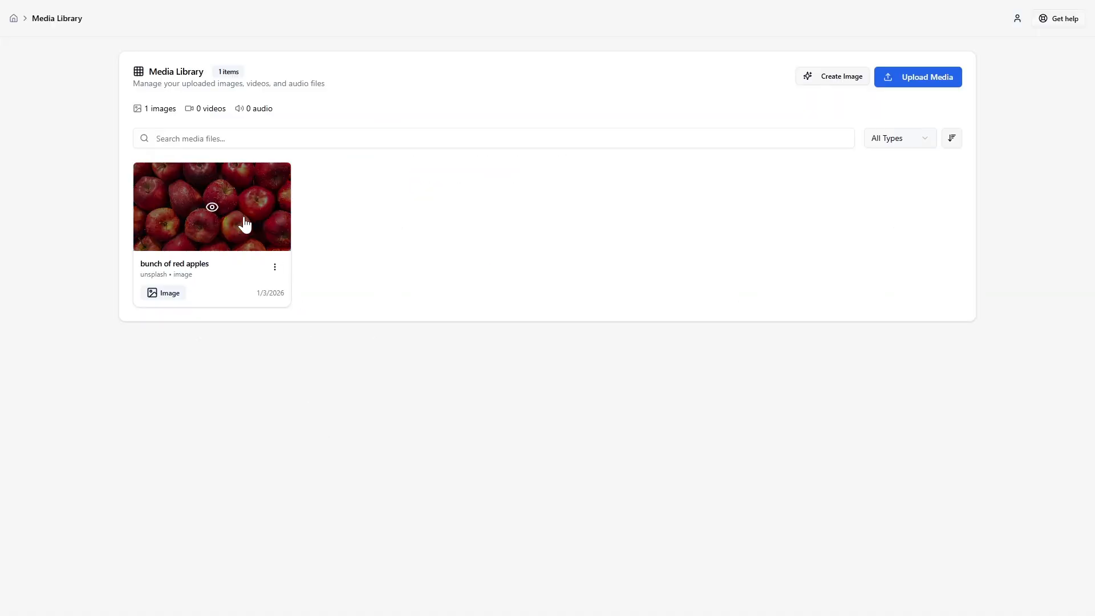
{"action": "left_click", "coordinate": [826, 88]}
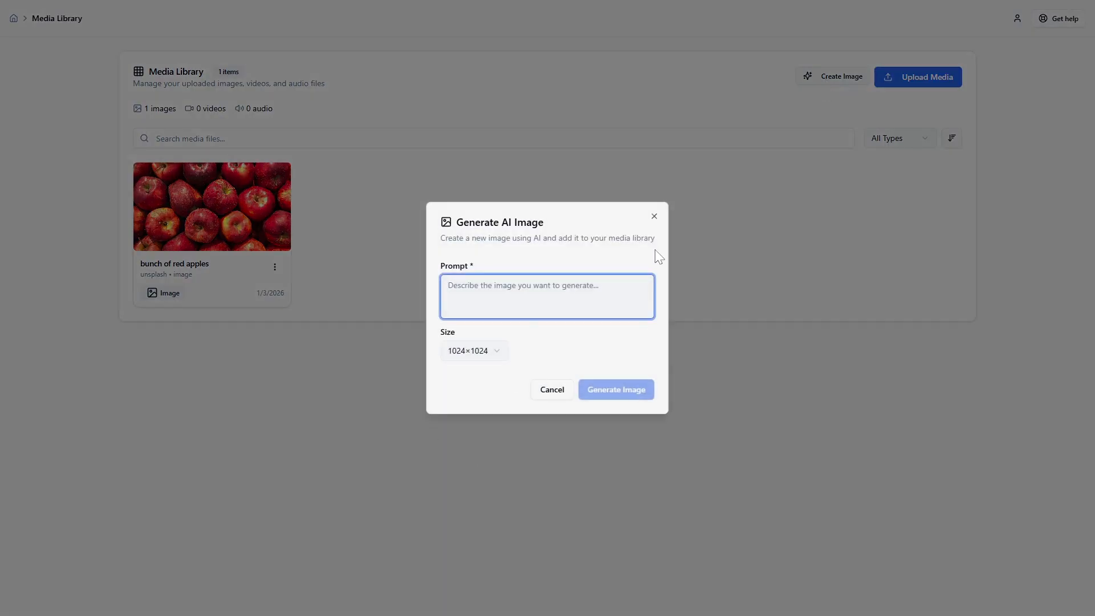
{"action": "left_click", "coordinate": [654, 217]}
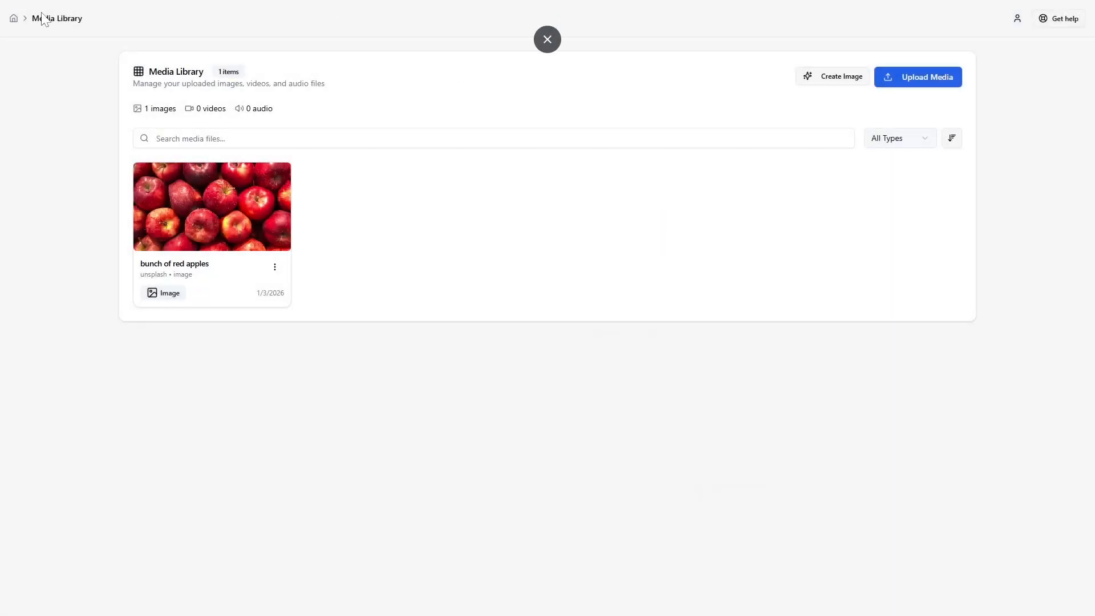
{"action": "left_click", "coordinate": [15, 21]}
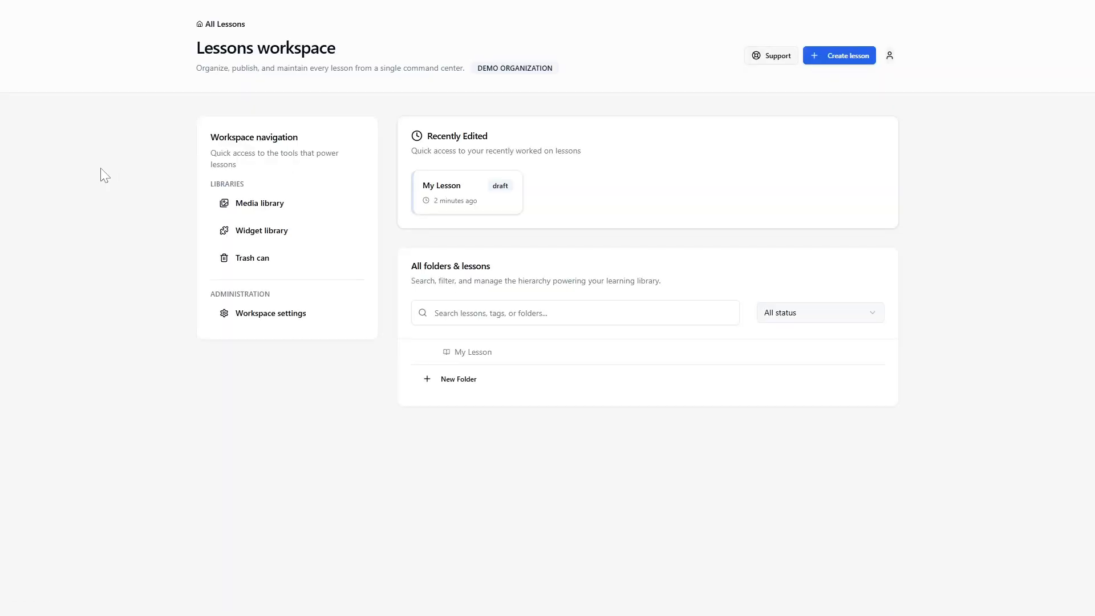
Create a private widget named Demo Widget in the widget library and open it in Vibe.
{"action": "left_click", "coordinate": [245, 232]}
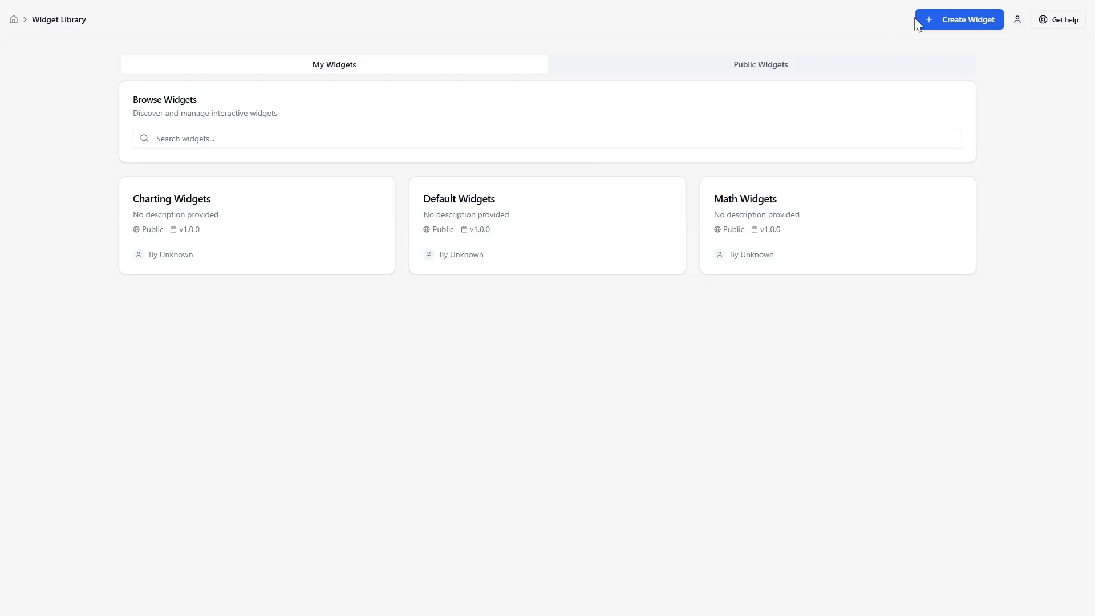
{"action": "left_click", "coordinate": [945, 29]}
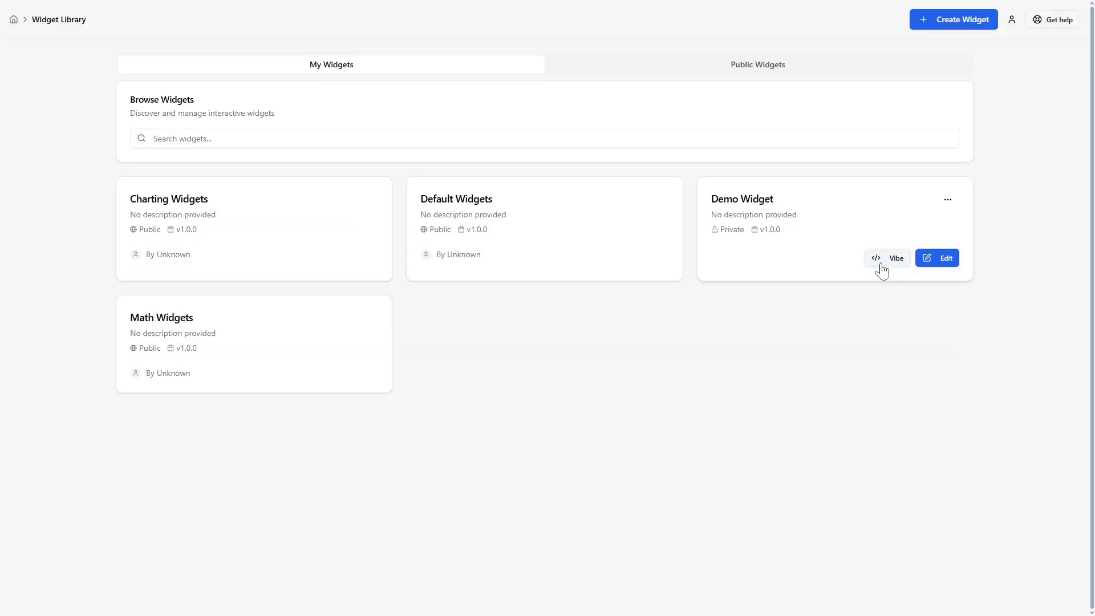
{"action": "left_click", "coordinate": [882, 259]}
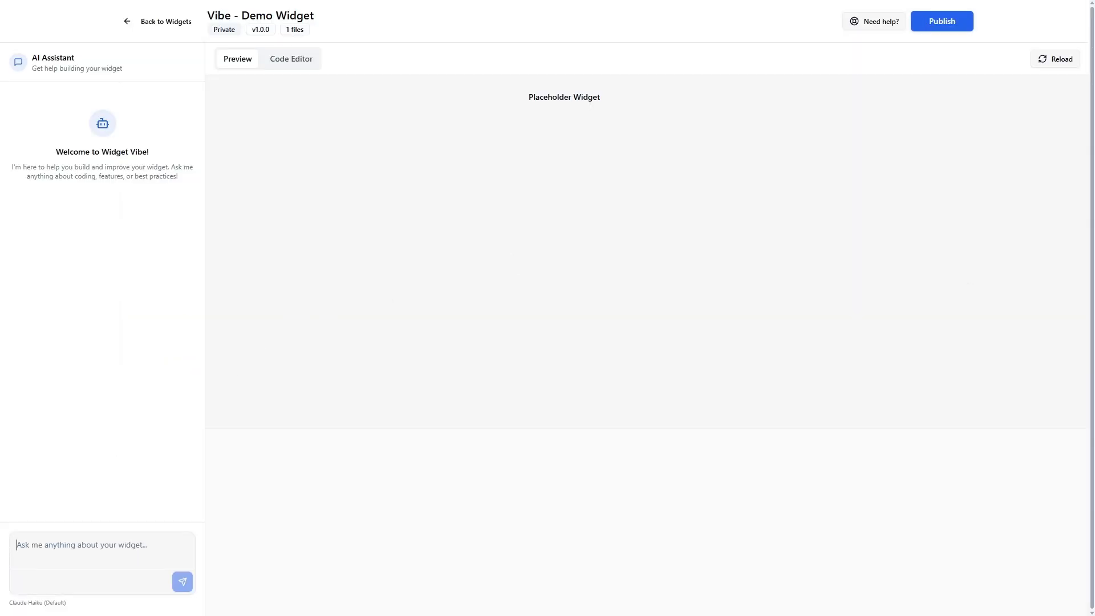
Ask the widget's AI Assistant to "Create a big red circle", publish the widget, and return to the widget library.
{"action": "type", "text": "Create a big"}
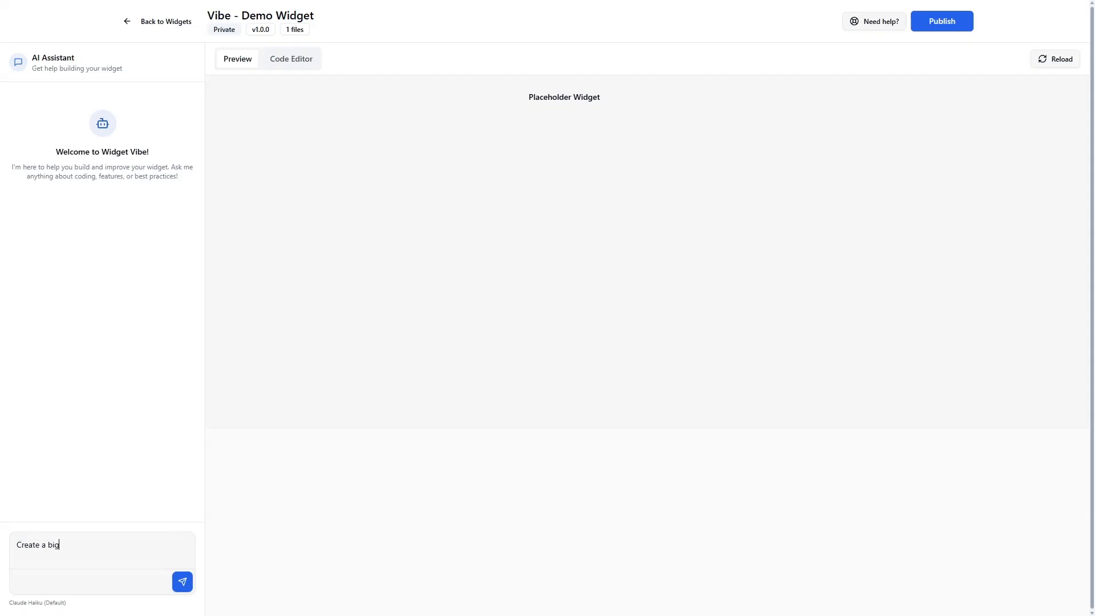
{"action": "type", "text": " red circle"}
{"action": "key", "text": "Return"}
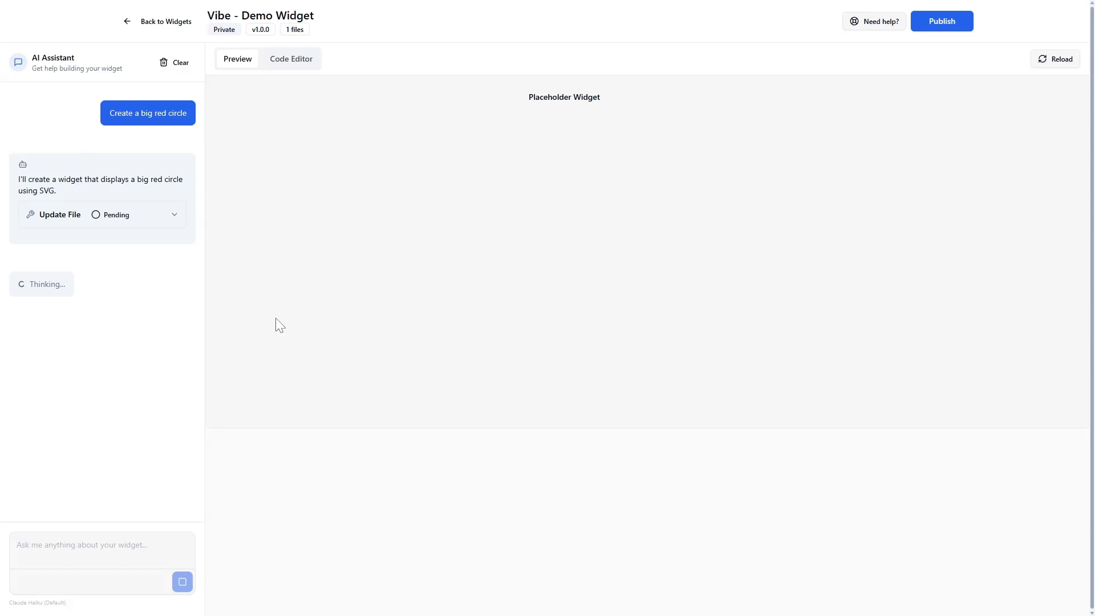
{"action": "left_click", "coordinate": [950, 26]}
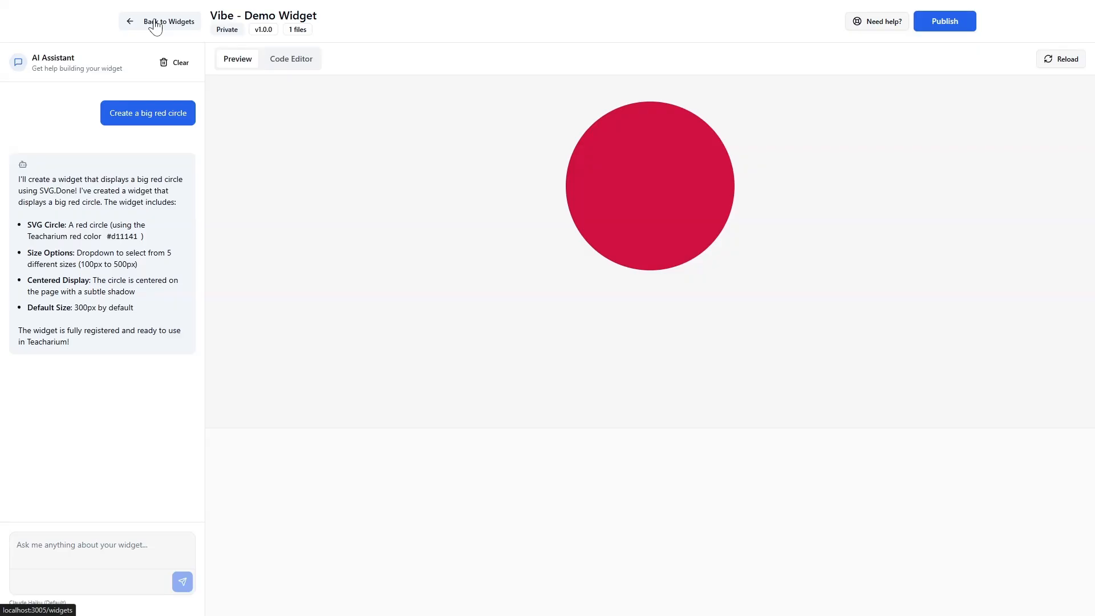
{"action": "left_click", "coordinate": [155, 23]}
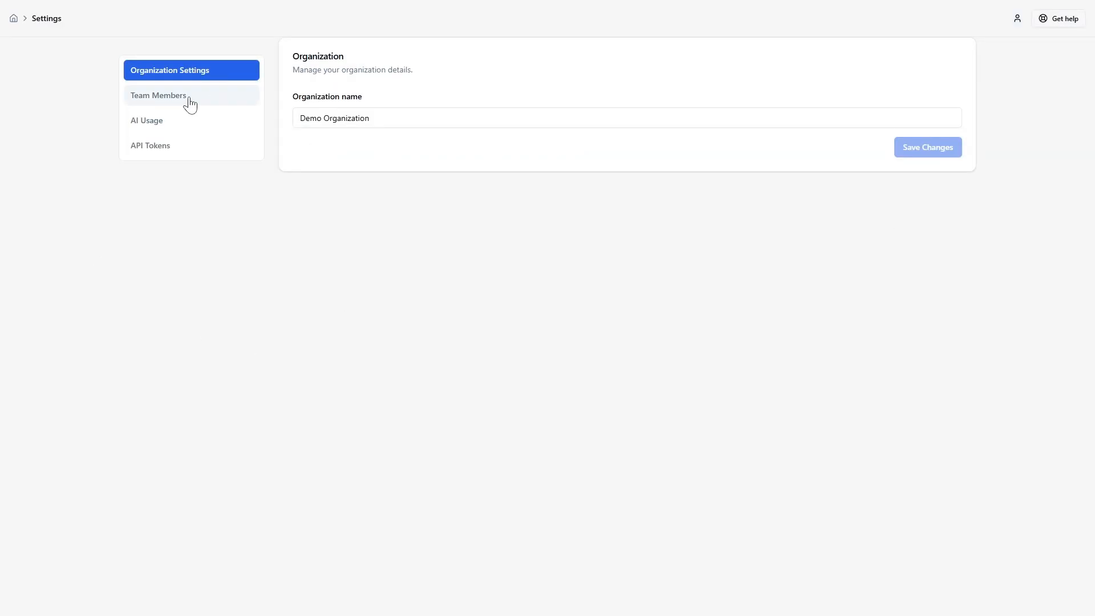
View the organization's Team Members, AI Usage and API Tokens settings, and open the help request form.
{"action": "left_click", "coordinate": [150, 97]}
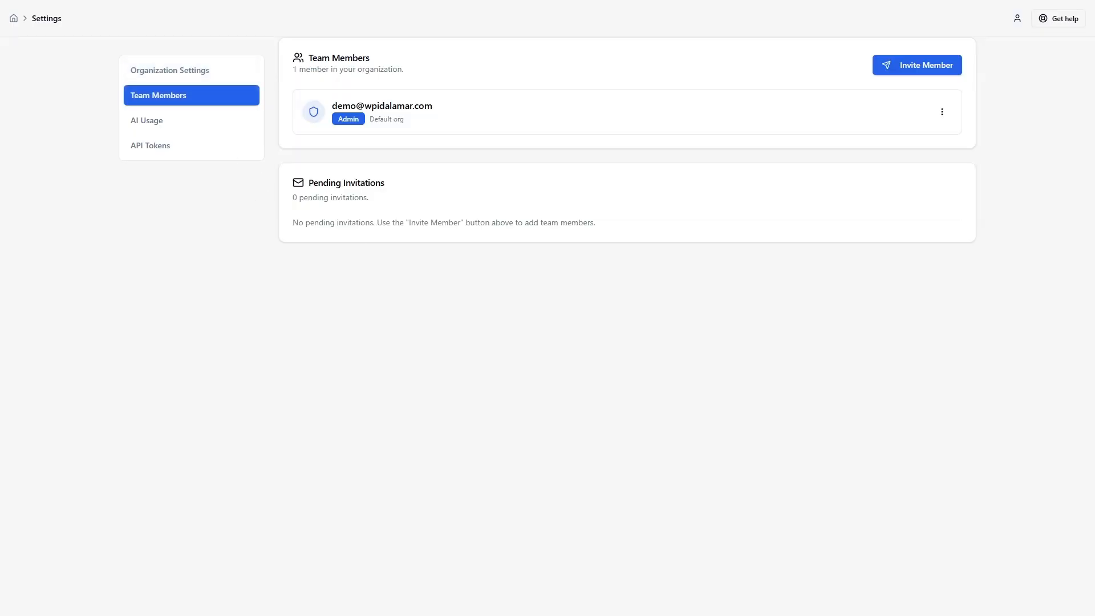
{"action": "left_click", "coordinate": [165, 123]}
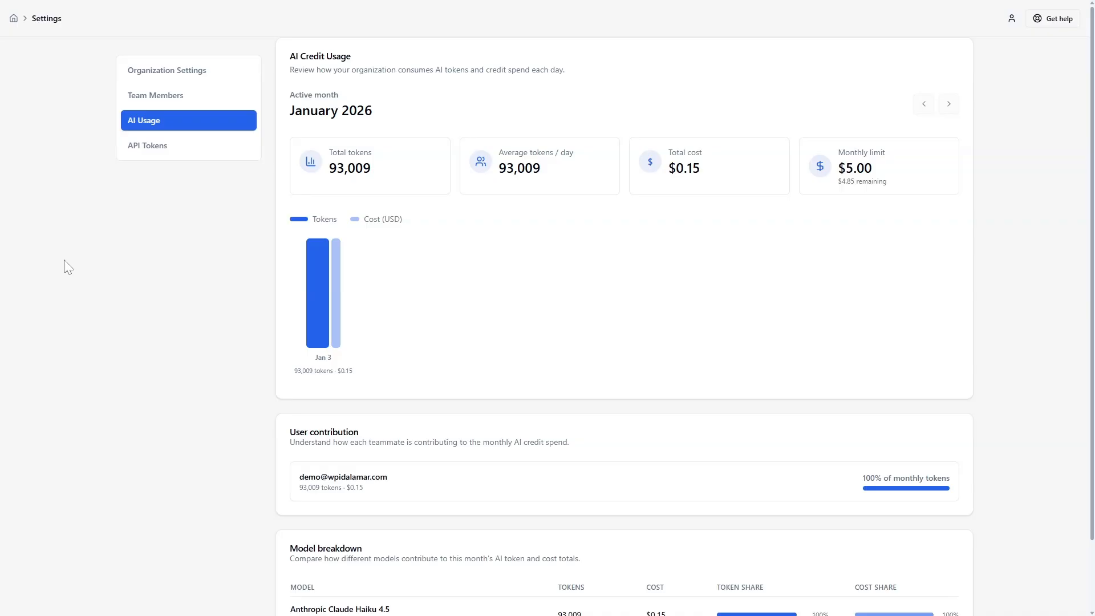
{"action": "left_click", "coordinate": [151, 146]}
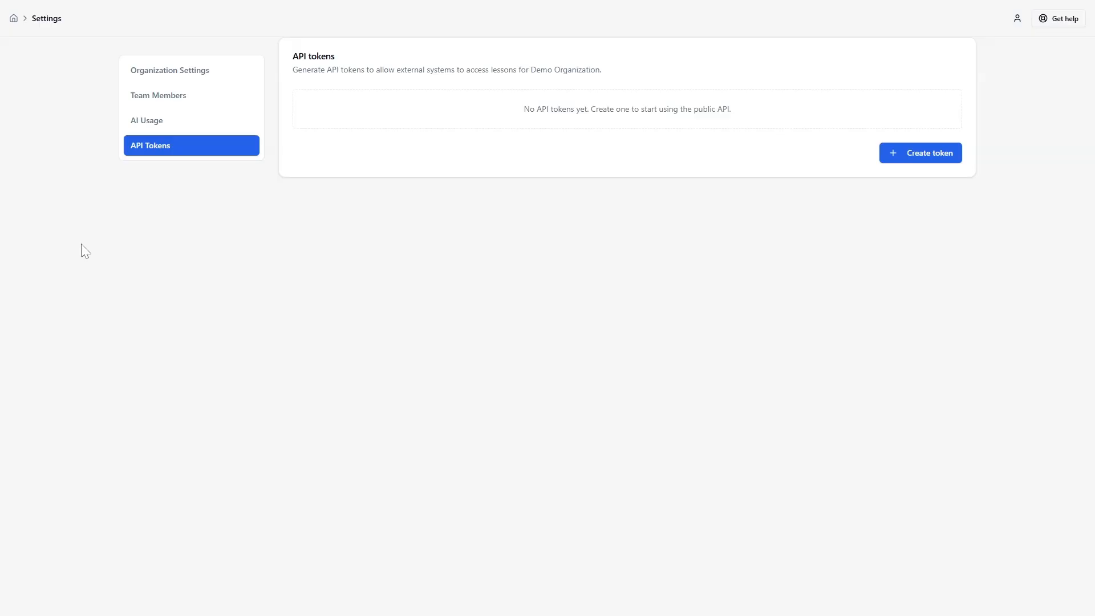
{"action": "left_click", "coordinate": [1059, 23]}
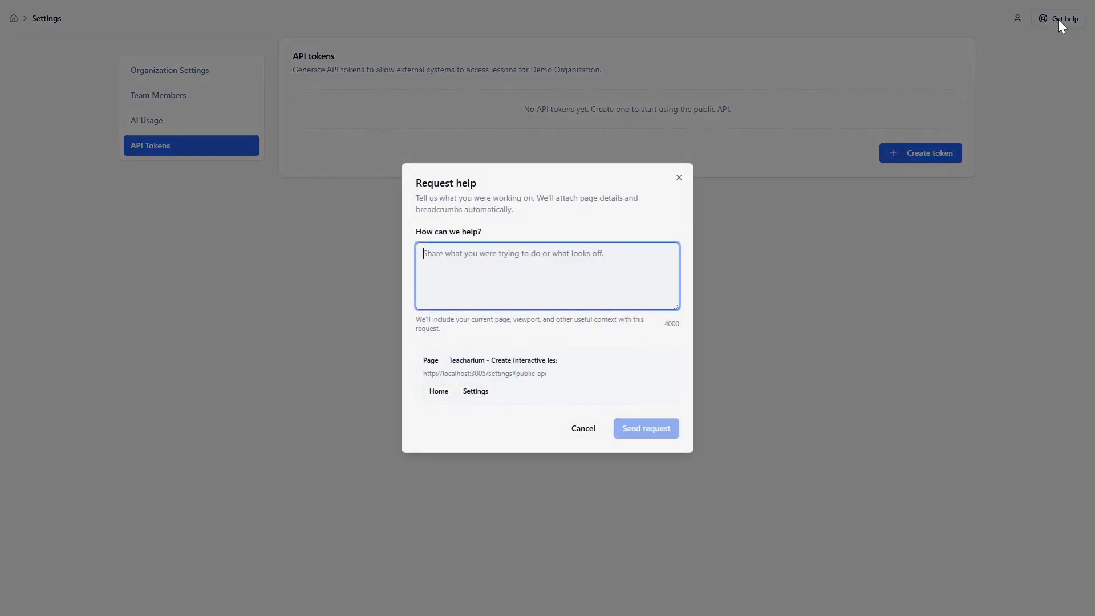